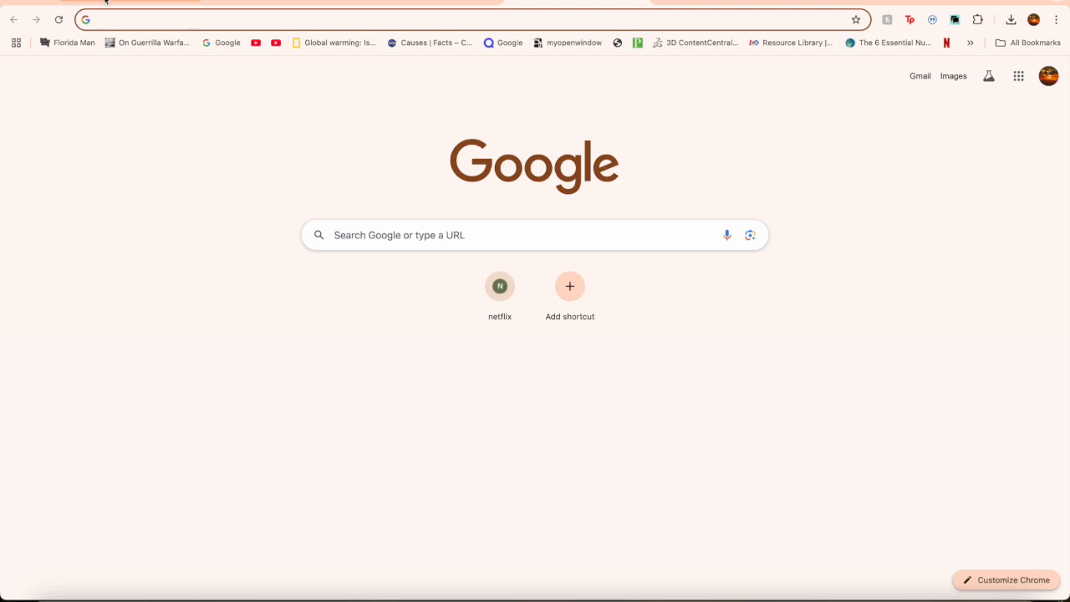
Step: Load paperlessdebate.com and go to its Verbatim download section
{"action": "left_click", "coordinate": [166, 5]}
{"action": "left_click", "coordinate": [167, 19]}
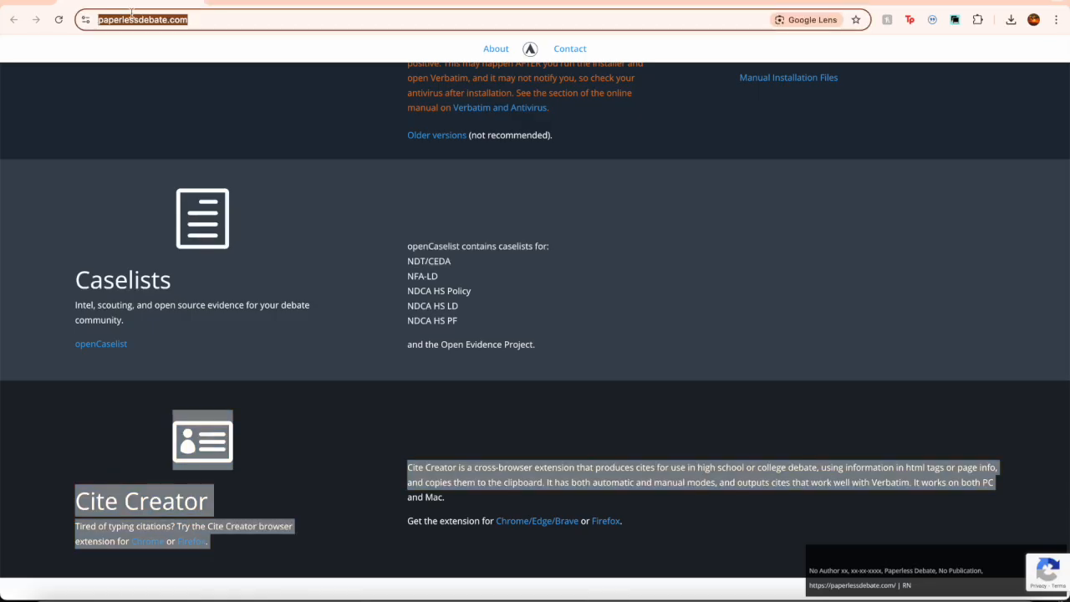
{"action": "key", "text": "Return"}
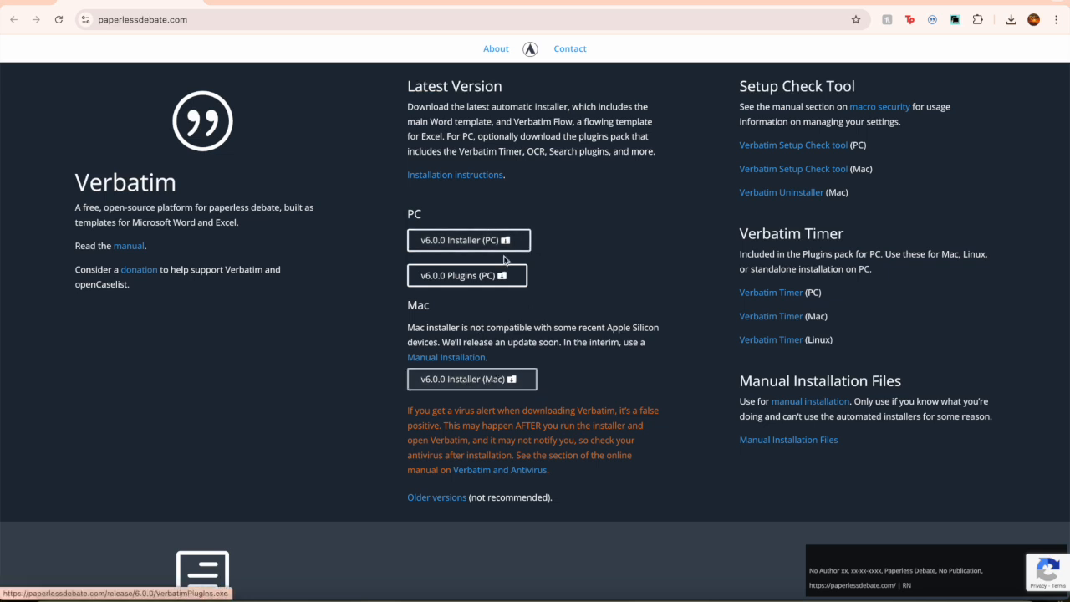
Step: Find Verbatim6.pkg in the recent downloads and show it in the Downloads folder
{"action": "left_click", "coordinate": [1018, 30]}
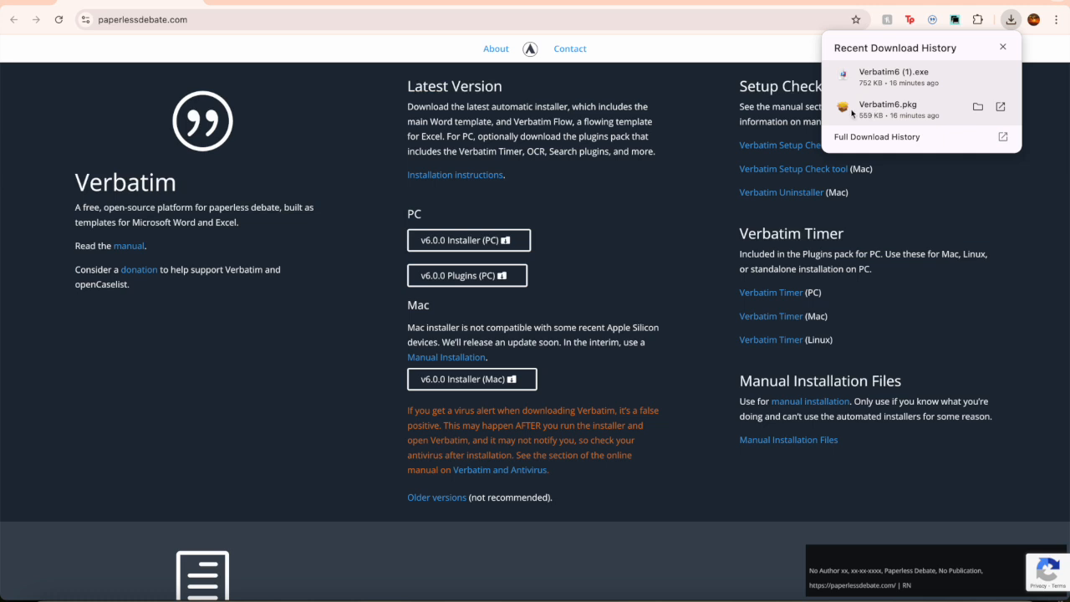
{"action": "mouse_move", "coordinate": [52, 598]}
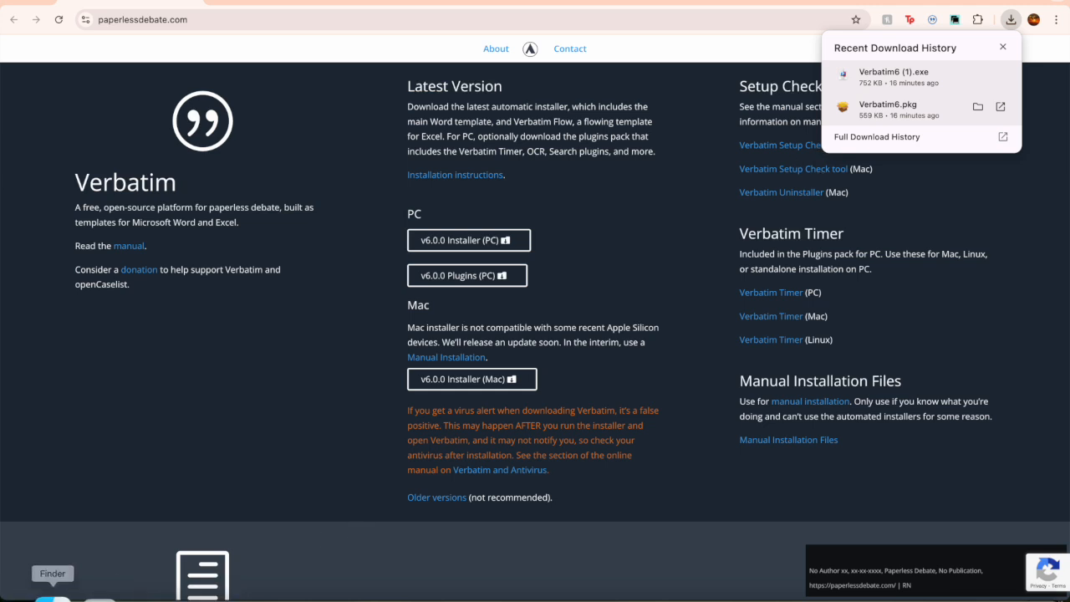
{"action": "left_click", "coordinate": [1011, 19]}
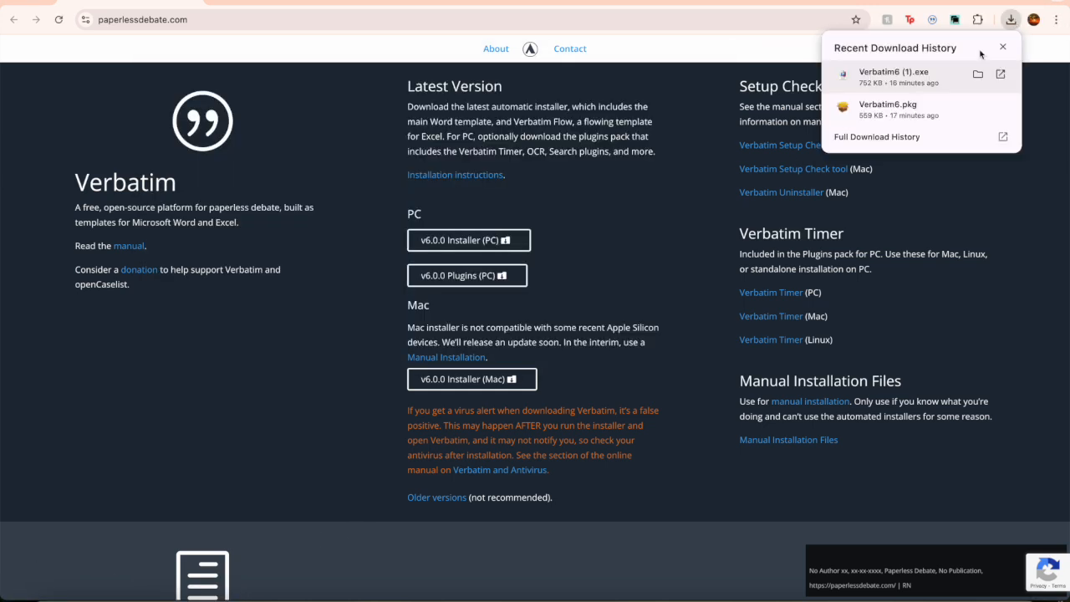
{"action": "left_click", "coordinate": [978, 107]}
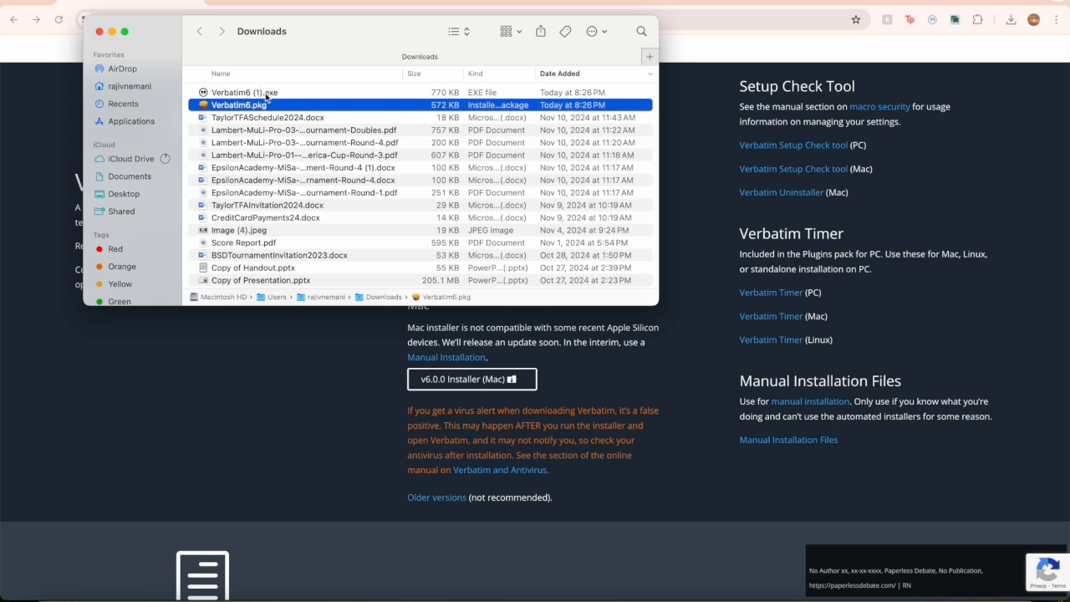
Step: Launch the Verbatim6.pkg installer from the Downloads folder
{"action": "left_click", "coordinate": [251, 93]}
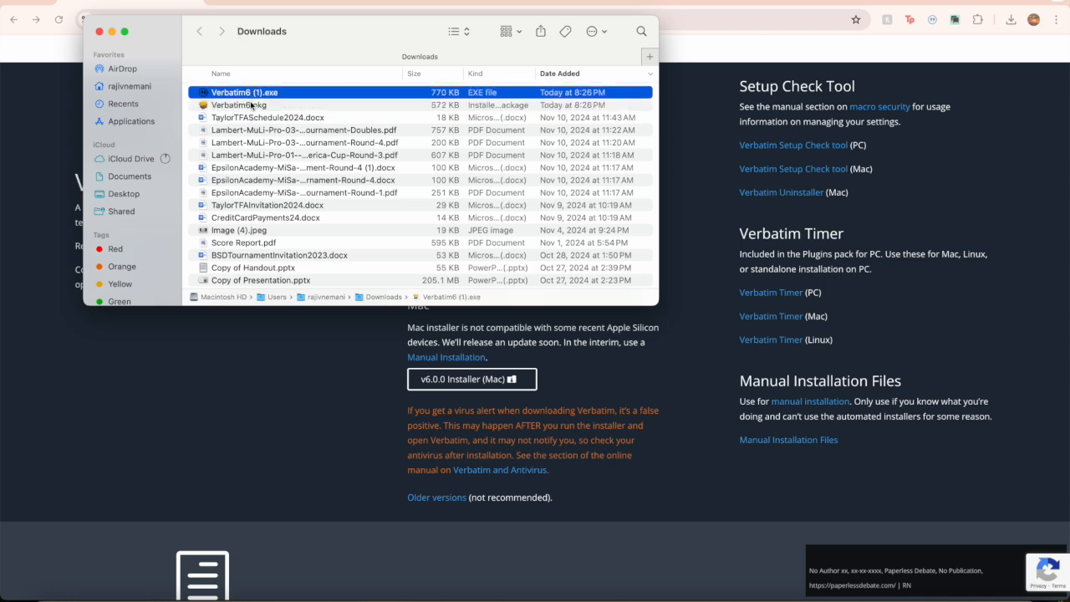
{"action": "left_click", "coordinate": [251, 105]}
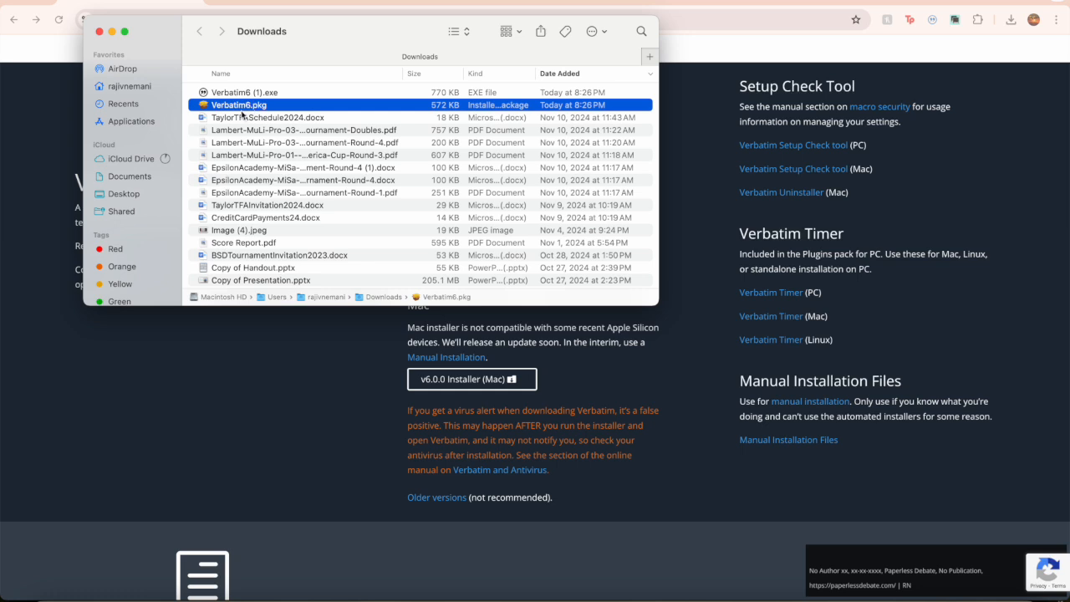
{"action": "right_click", "coordinate": [241, 110]}
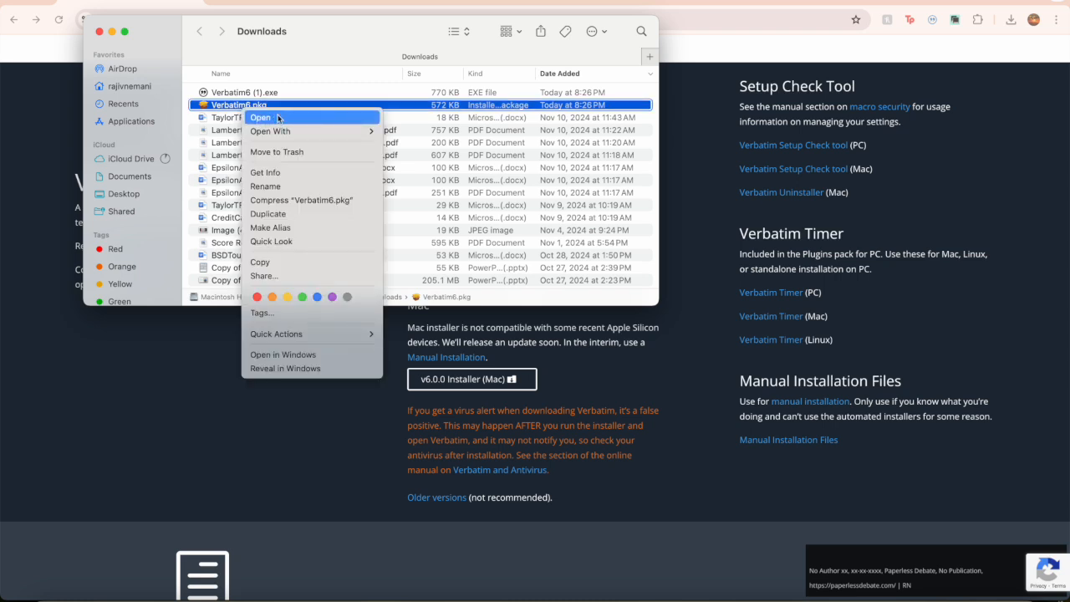
{"action": "left_click", "coordinate": [234, 106]}
{"action": "right_click", "coordinate": [235, 106]}
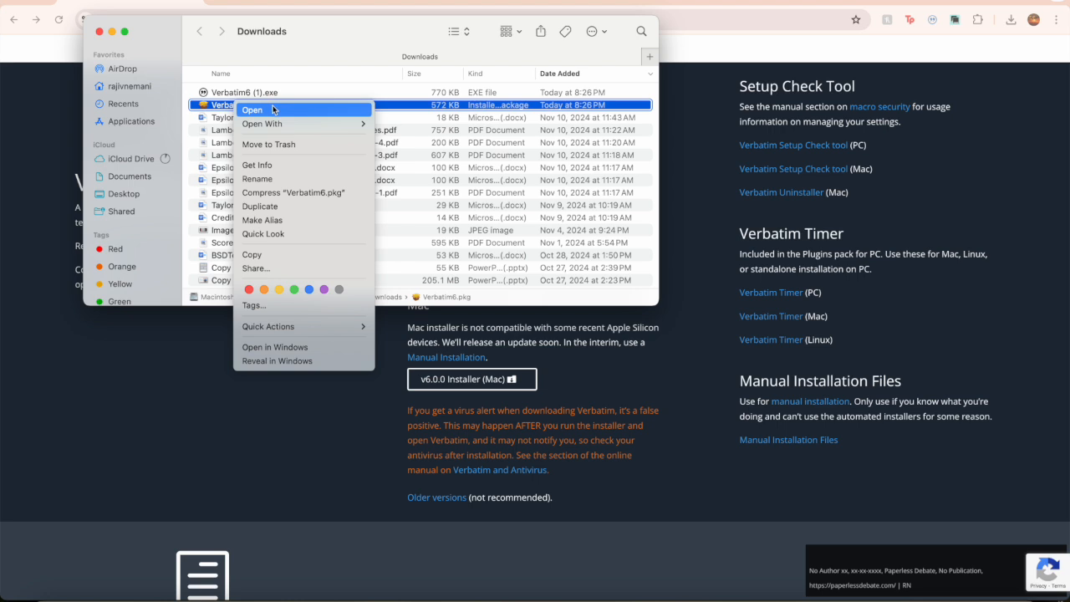
{"action": "left_click", "coordinate": [272, 109]}
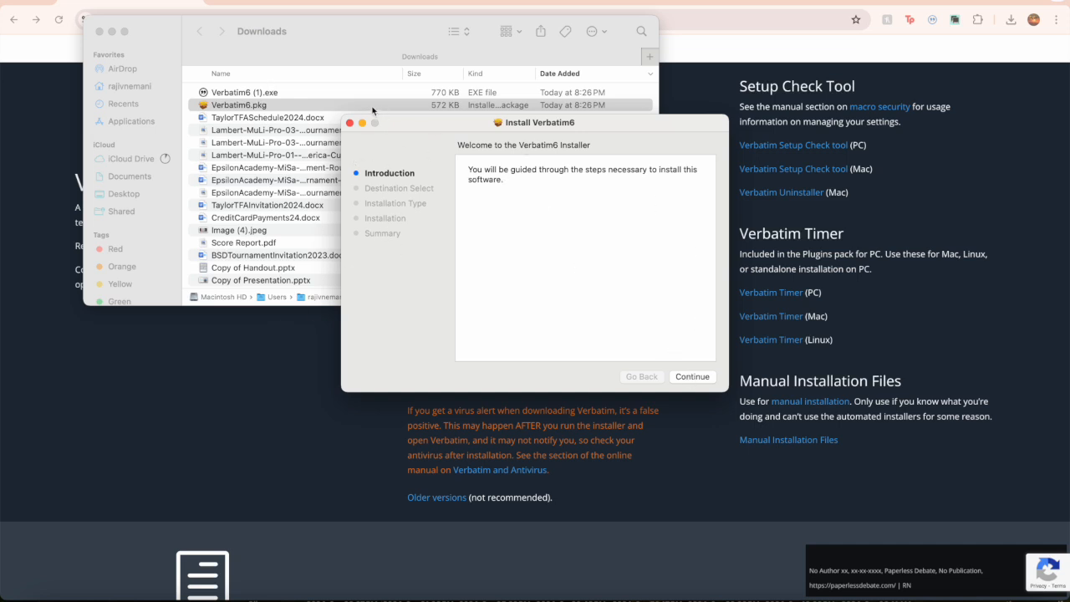
Step: Close the Verbatim6 installer without installing and close the Downloads window
{"action": "left_click", "coordinate": [350, 123]}
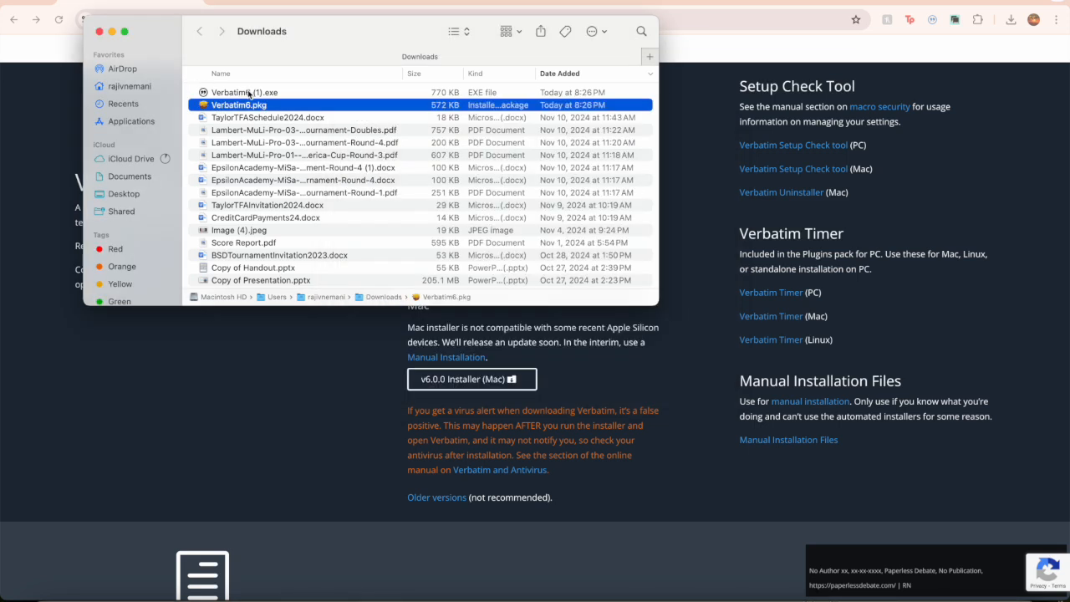
{"action": "left_click", "coordinate": [248, 94]}
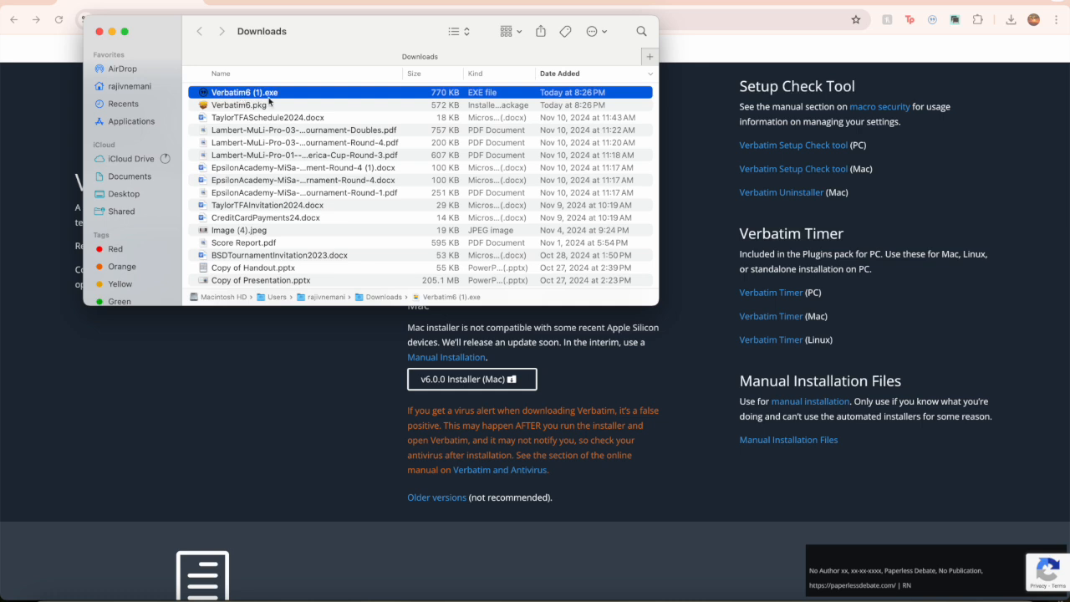
{"action": "left_click", "coordinate": [99, 32]}
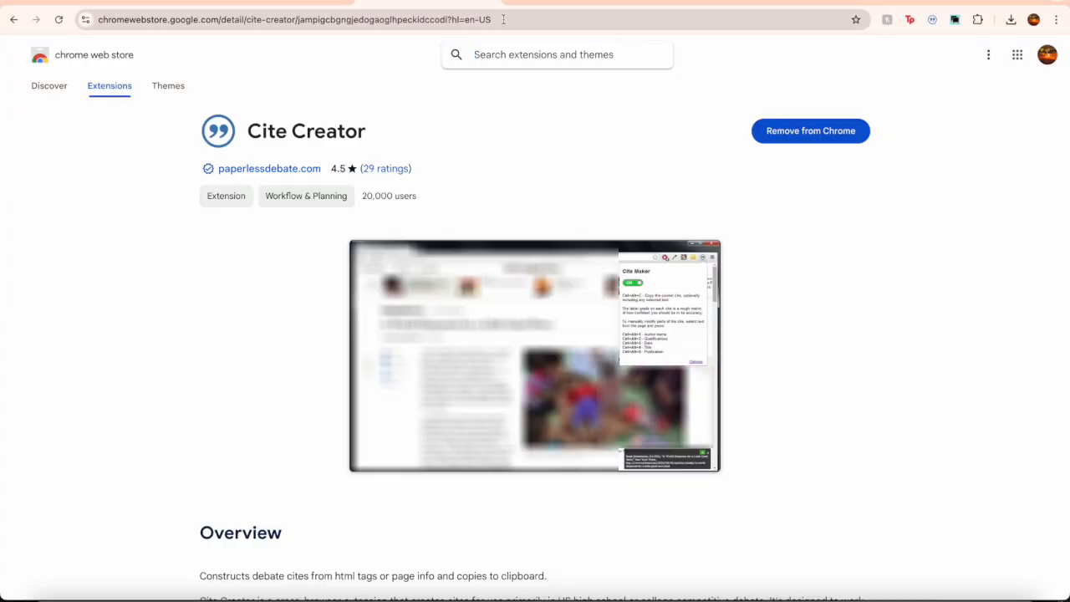
Step: Review the Cite Creator extension's page in the Chrome Web Store
{"action": "left_click", "coordinate": [80, 19]}
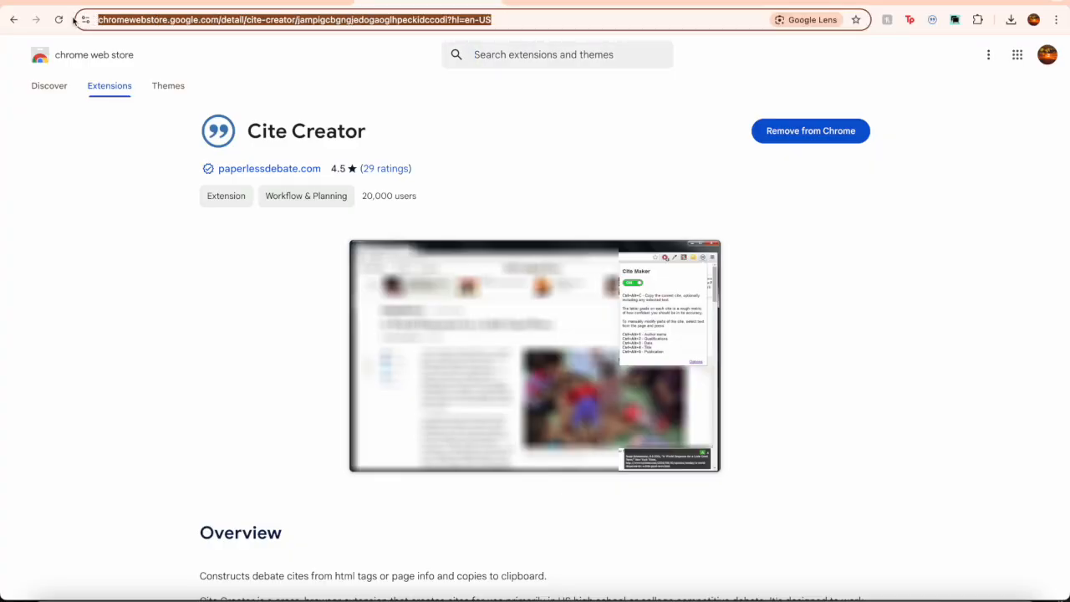
{"action": "left_click", "coordinate": [111, 19]}
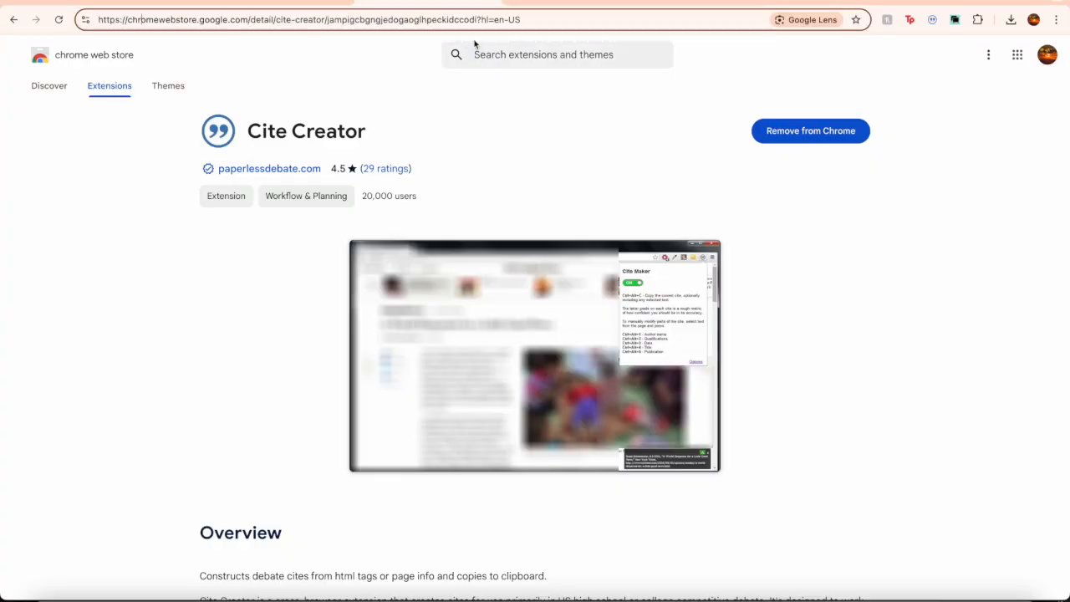
{"action": "left_click_drag", "start_coordinate": [375, 142], "coordinate": [135, 143]}
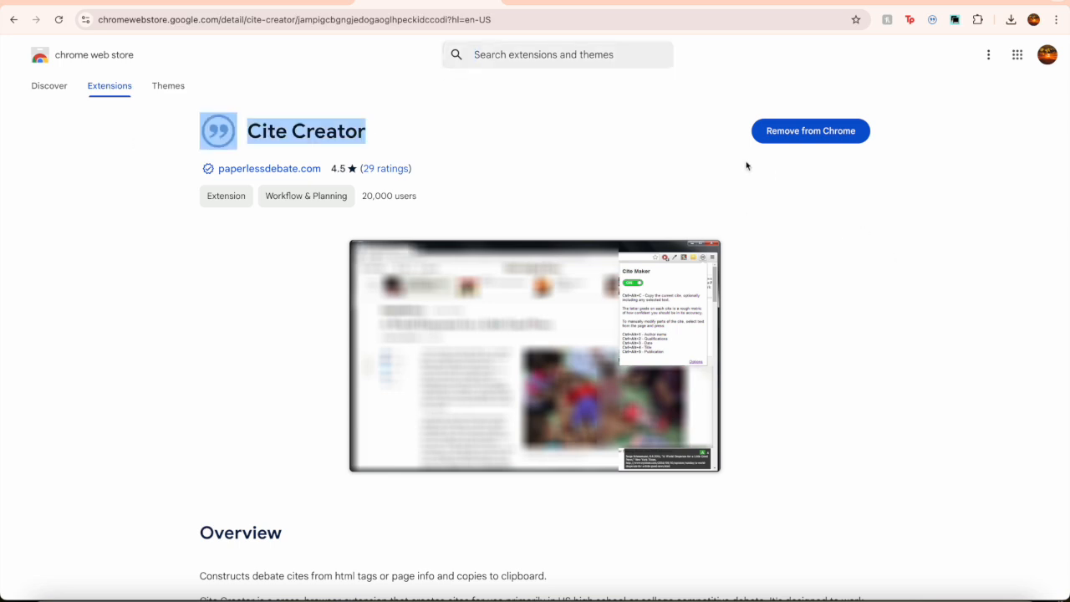
{"action": "scroll", "coordinate": [746, 166], "scroll_direction": "down", "scroll_amount": 2}
{"action": "scroll", "coordinate": [747, 165], "scroll_direction": "up", "scroll_amount": 2}
Step: Switch to the blank Google page and examine the Cite Creator extension's shortcuts, turning the extension off and back on
{"action": "left_click", "coordinate": [535, 3]}
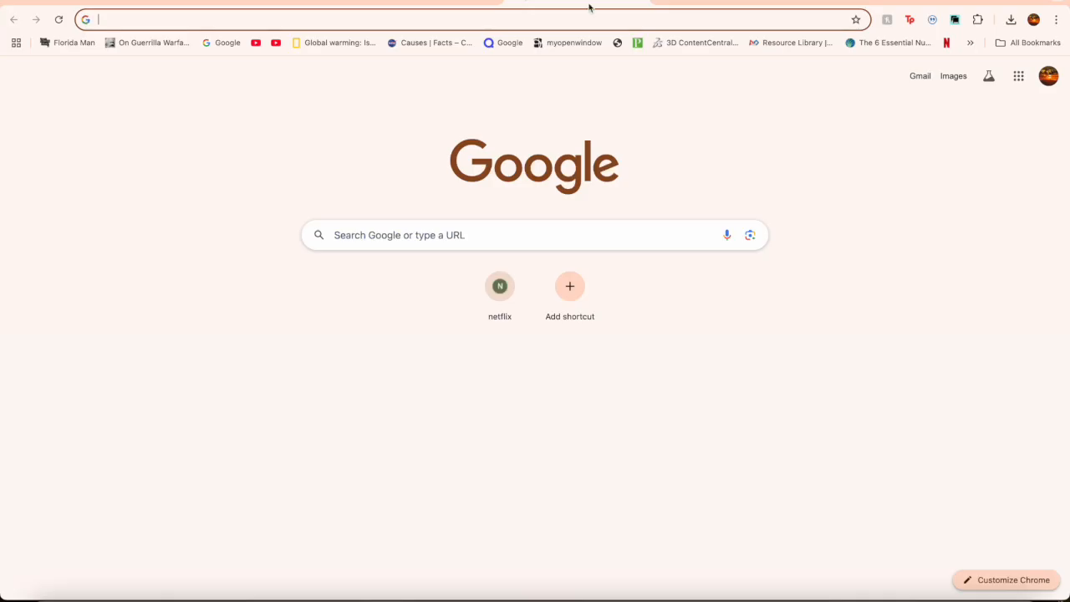
{"action": "left_click", "coordinate": [933, 19]}
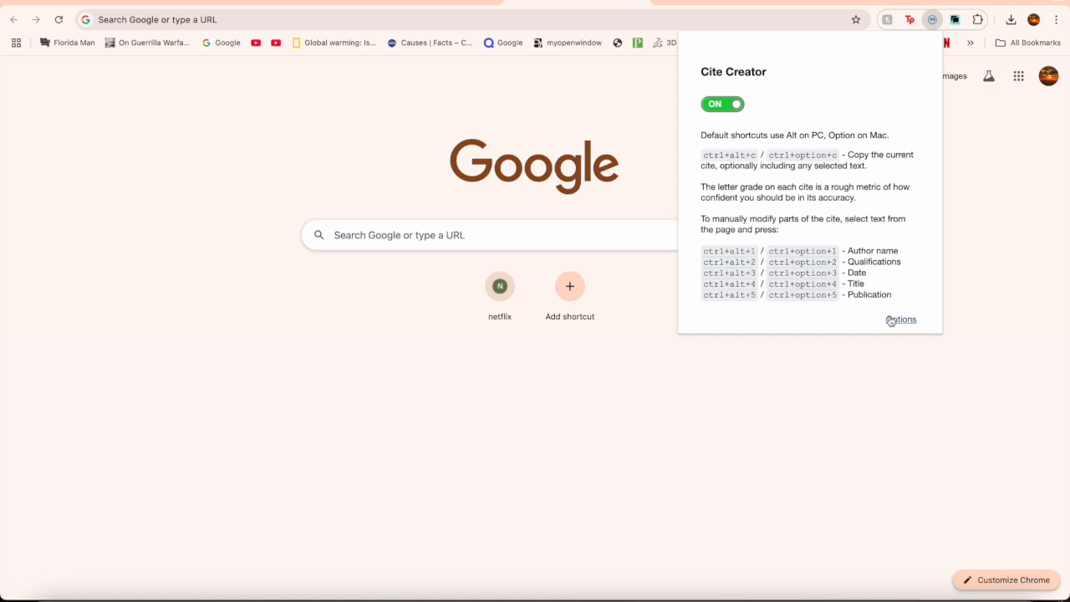
{"action": "left_click", "coordinate": [962, 114]}
{"action": "left_click", "coordinate": [932, 20]}
{"action": "left_click", "coordinate": [729, 103]}
{"action": "left_click", "coordinate": [724, 104]}
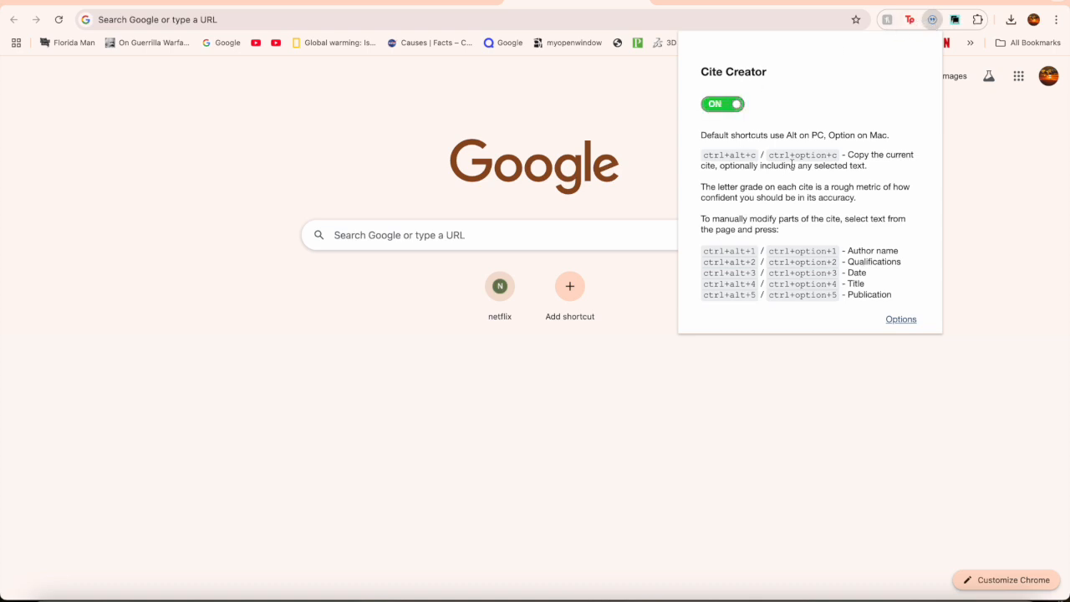
Step: Review the Cite Creator options and formats, keeping Copy selected text with cite enabled
{"action": "left_click", "coordinate": [901, 321]}
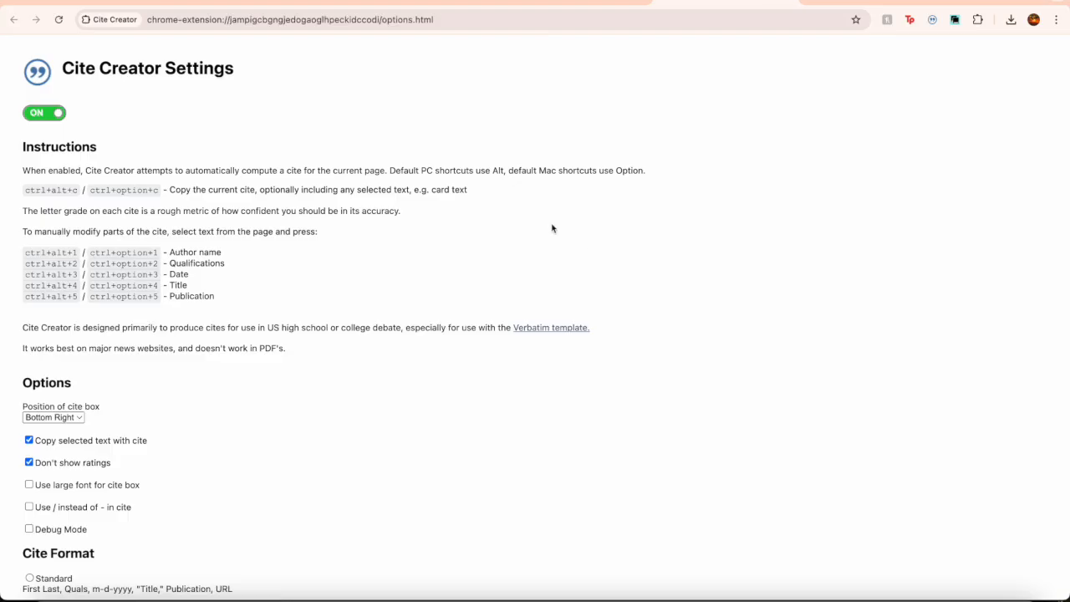
{"action": "scroll", "coordinate": [174, 184], "scroll_direction": "down", "scroll_amount": 4}
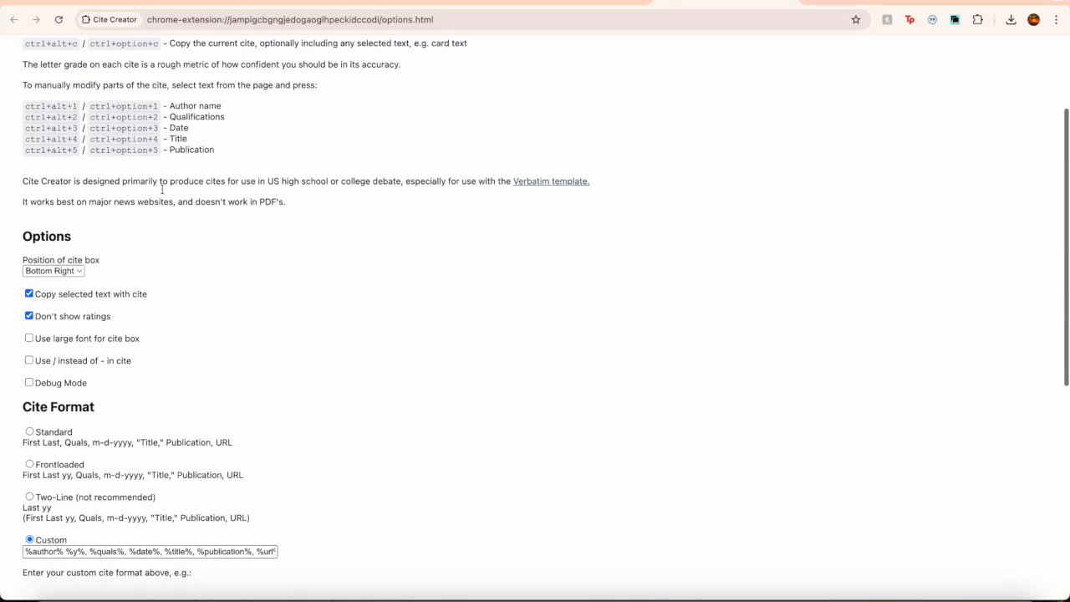
{"action": "left_click", "coordinate": [32, 292]}
{"action": "left_click", "coordinate": [31, 294]}
{"action": "left_click_drag", "start_coordinate": [35, 294], "coordinate": [203, 296]}
{"action": "scroll", "coordinate": [205, 297], "scroll_direction": "down", "scroll_amount": 2}
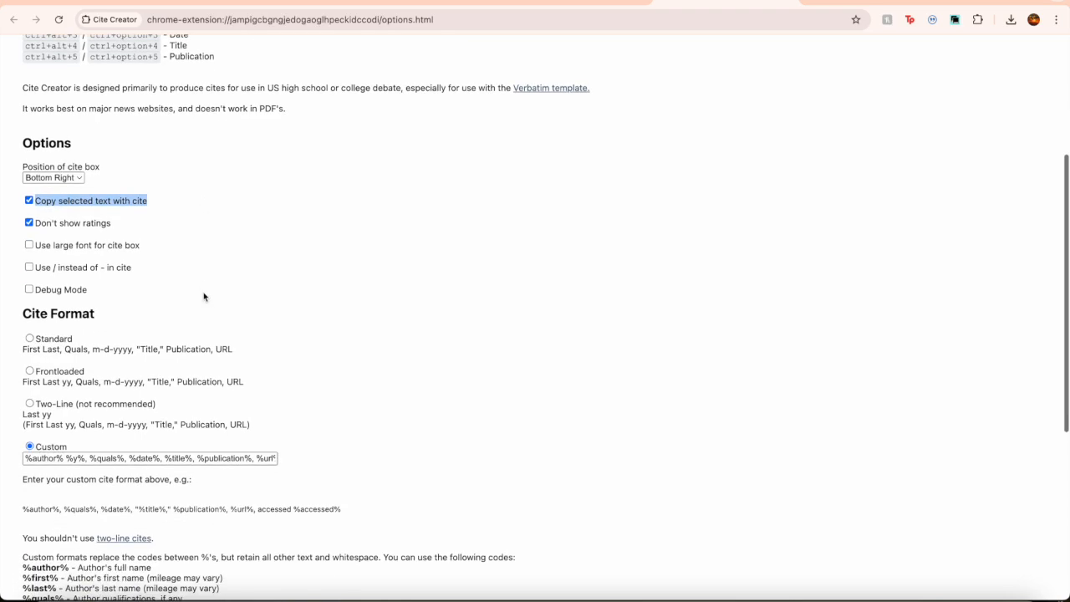
Step: Close the Cite Creator settings, go to the Guardian article on Taiwan's semiconductors and clear its existing text selection
{"action": "left_click", "coordinate": [789, 1]}
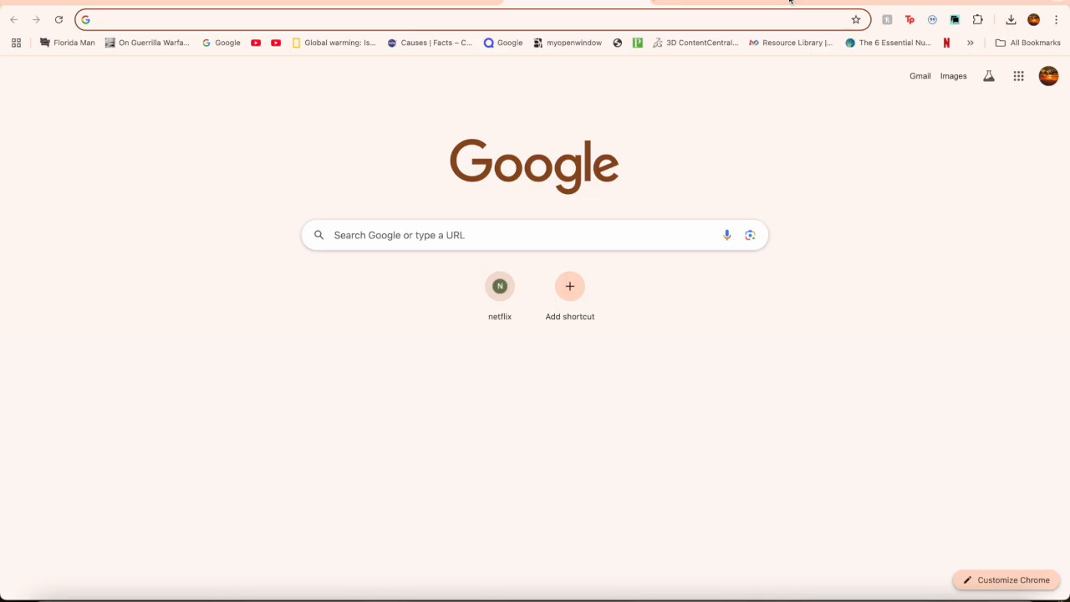
{"action": "left_click", "coordinate": [306, 4]}
{"action": "scroll", "coordinate": [493, 261], "scroll_direction": "up", "scroll_amount": 10}
{"action": "scroll", "coordinate": [494, 266], "scroll_direction": "down", "scroll_amount": 11}
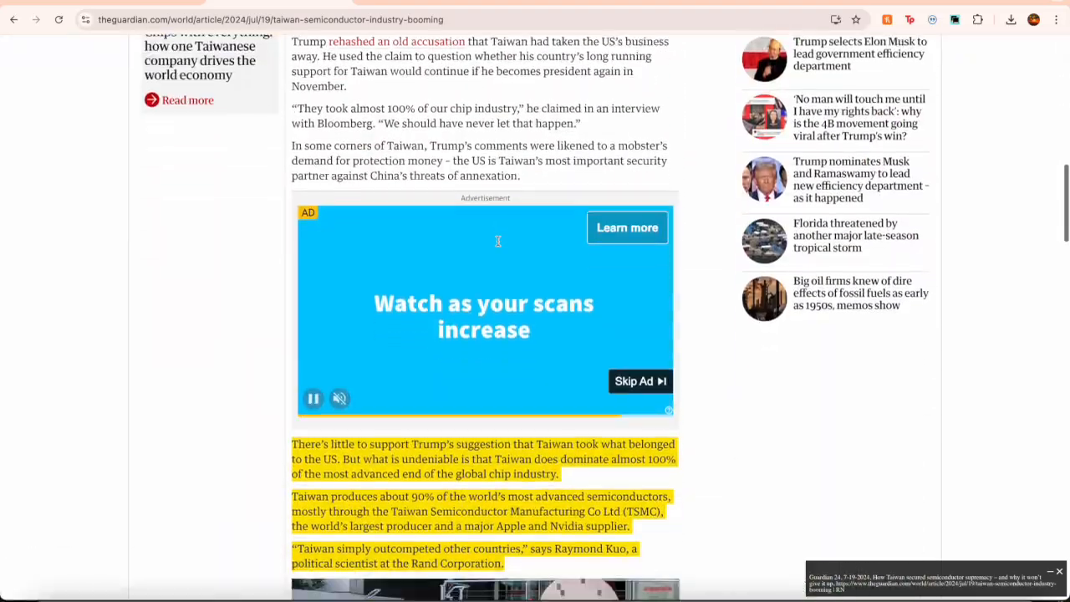
{"action": "scroll", "coordinate": [498, 240], "scroll_direction": "down", "scroll_amount": 2}
{"action": "left_click", "coordinate": [490, 372]}
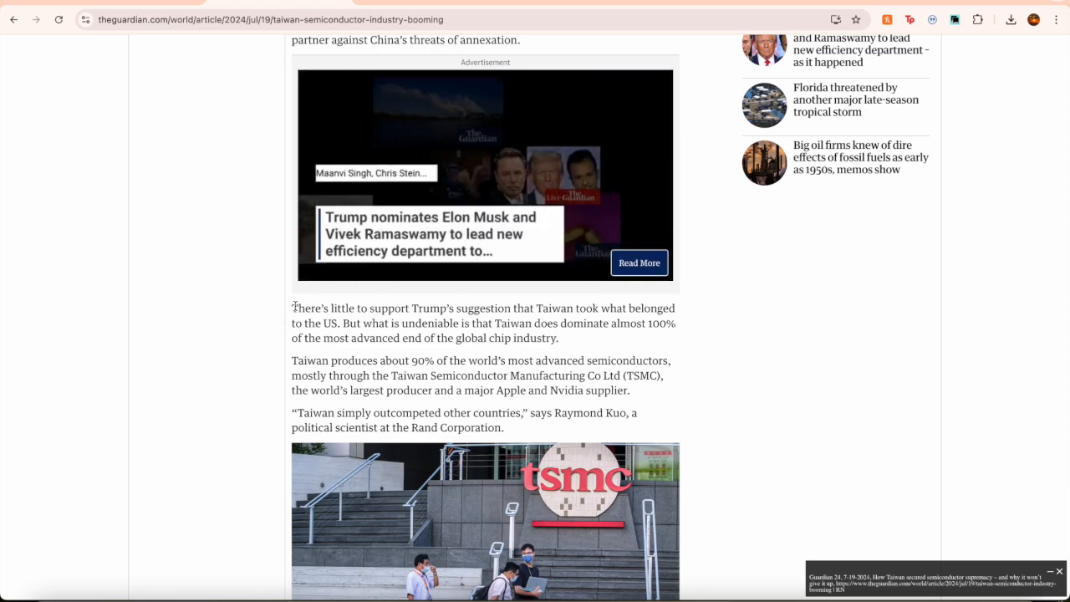
Step: Select the article's three paragraphs from "There's little to support Trump's suggestion" through "political scientist at the Rand Corporation."
{"action": "scroll", "coordinate": [292, 314], "scroll_direction": "up", "scroll_amount": 6}
{"action": "scroll", "coordinate": [290, 325], "scroll_direction": "down", "scroll_amount": 6}
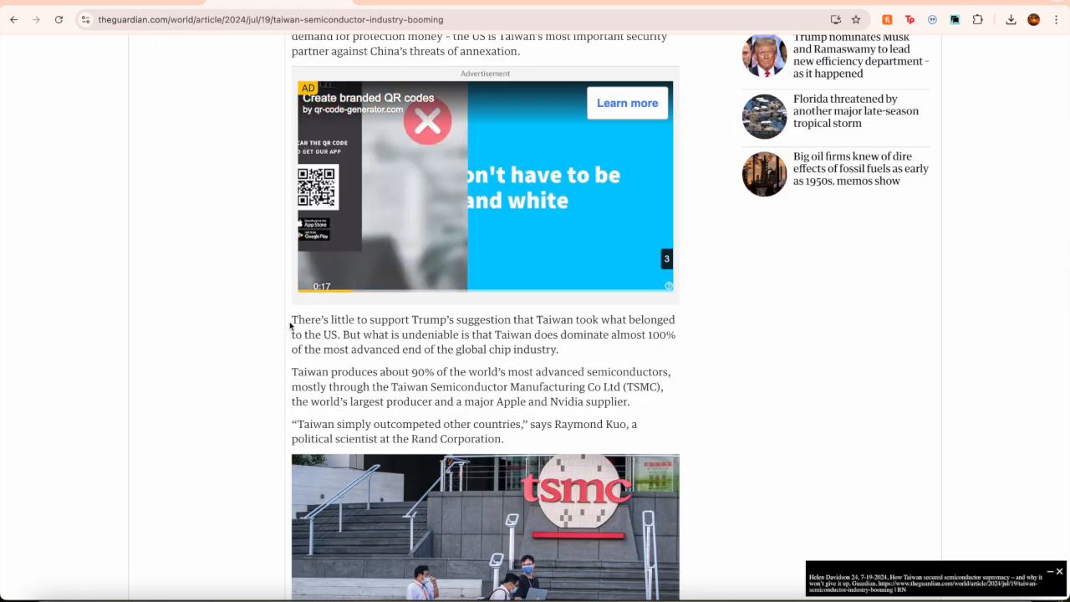
{"action": "left_click_drag", "start_coordinate": [290, 325], "coordinate": [613, 438]}
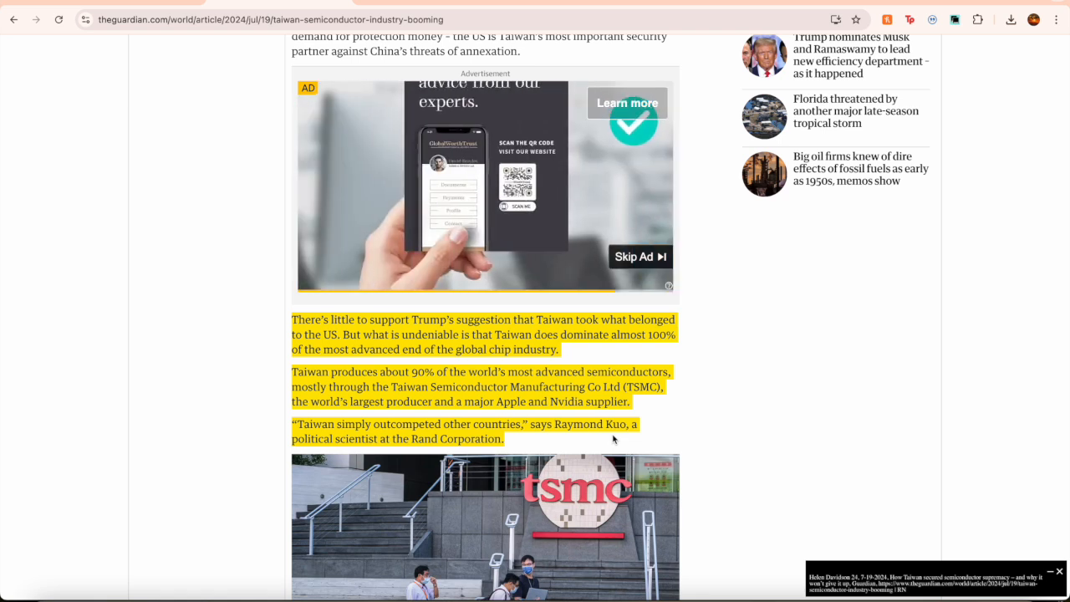
Step: Switch to Word and view the example card under Contention 1: Semiconductors in the Aff Case document
{"action": "key", "text": "super+Tab"}
{"action": "key", "text": "super+Tab"}
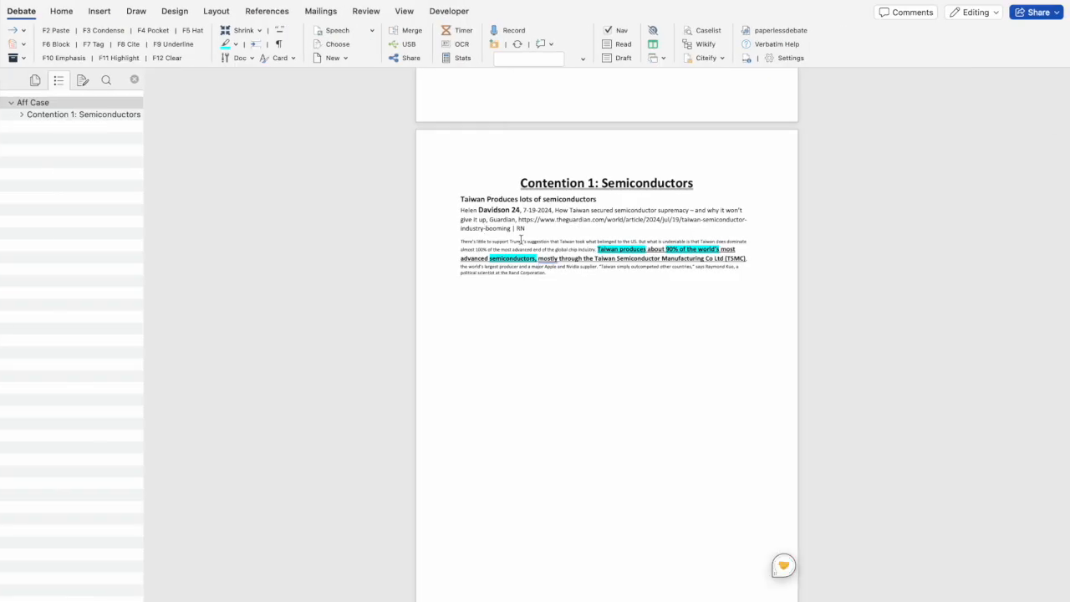
{"action": "left_click", "coordinate": [528, 242]}
{"action": "scroll", "coordinate": [531, 258], "scroll_direction": "up", "scroll_amount": 1}
Step: Create a new Word document from the personal Debate template
{"action": "left_click", "coordinate": [105, 2]}
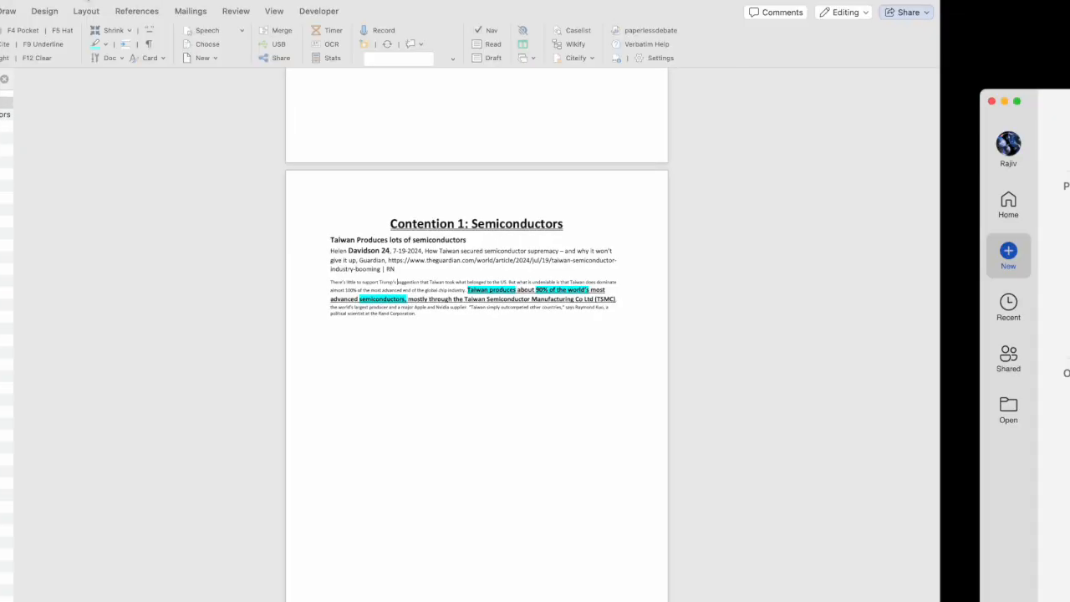
{"action": "left_click", "coordinate": [25, 87]}
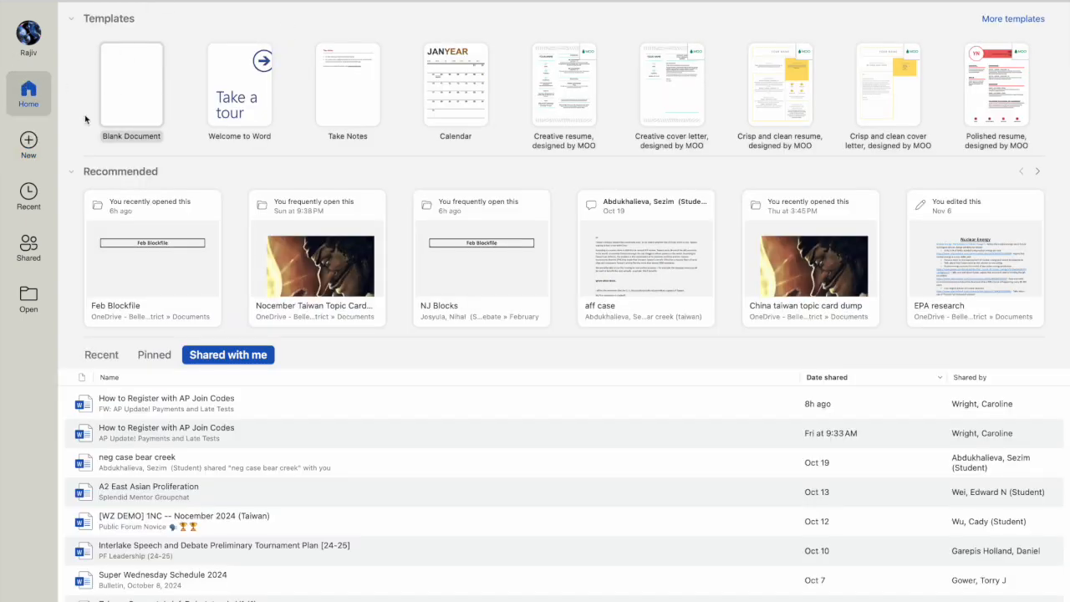
{"action": "left_click", "coordinate": [28, 143]}
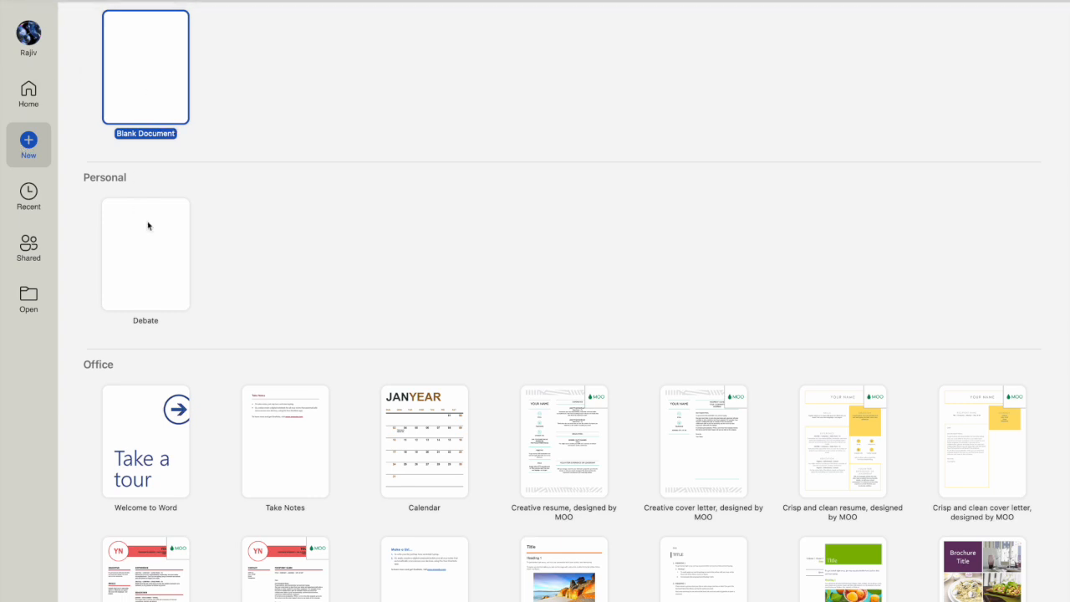
{"action": "scroll", "coordinate": [167, 185], "scroll_direction": "up", "scroll_amount": 3}
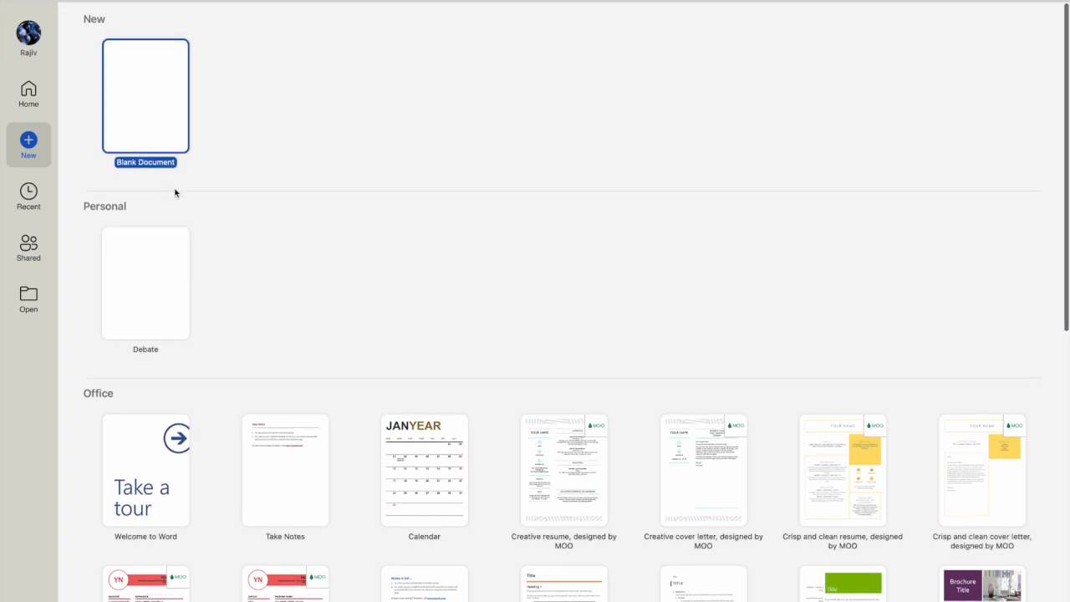
{"action": "scroll", "coordinate": [158, 276], "scroll_direction": "down", "scroll_amount": 2}
{"action": "left_click", "coordinate": [150, 194]}
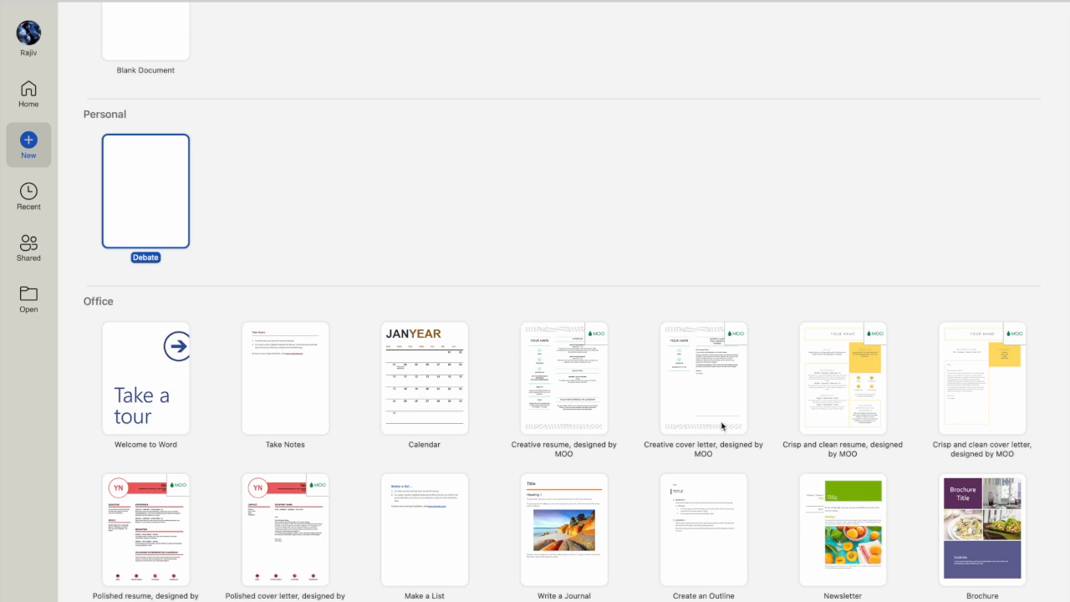
{"action": "key", "text": "Return"}
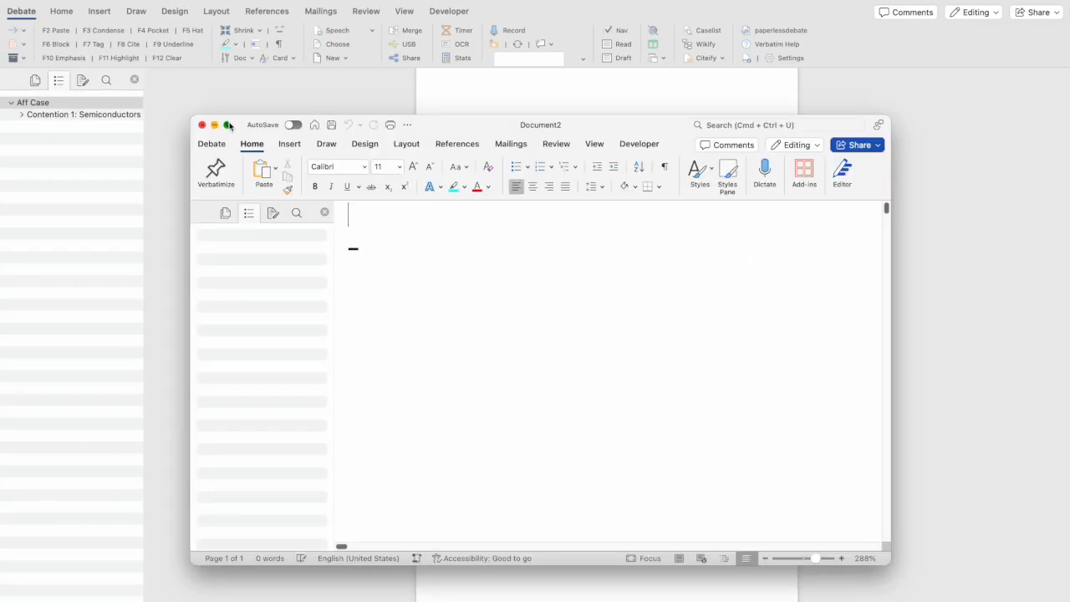
Step: Expand the new document to full screen and paste the copied citation with the Guardian article's three paragraphs into it
{"action": "left_click", "coordinate": [228, 124]}
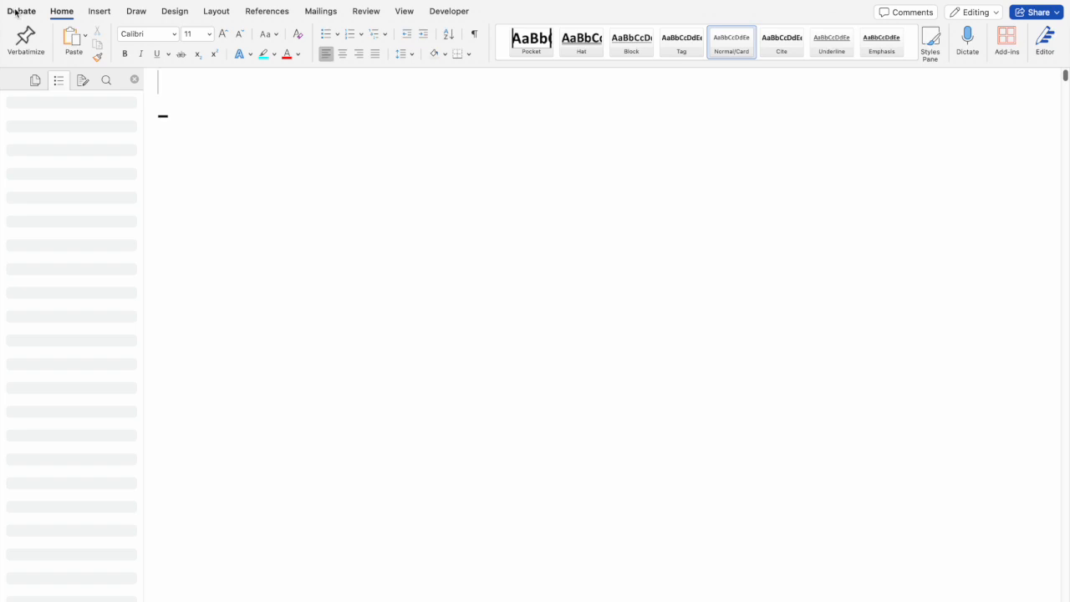
{"action": "left_click", "coordinate": [18, 10]}
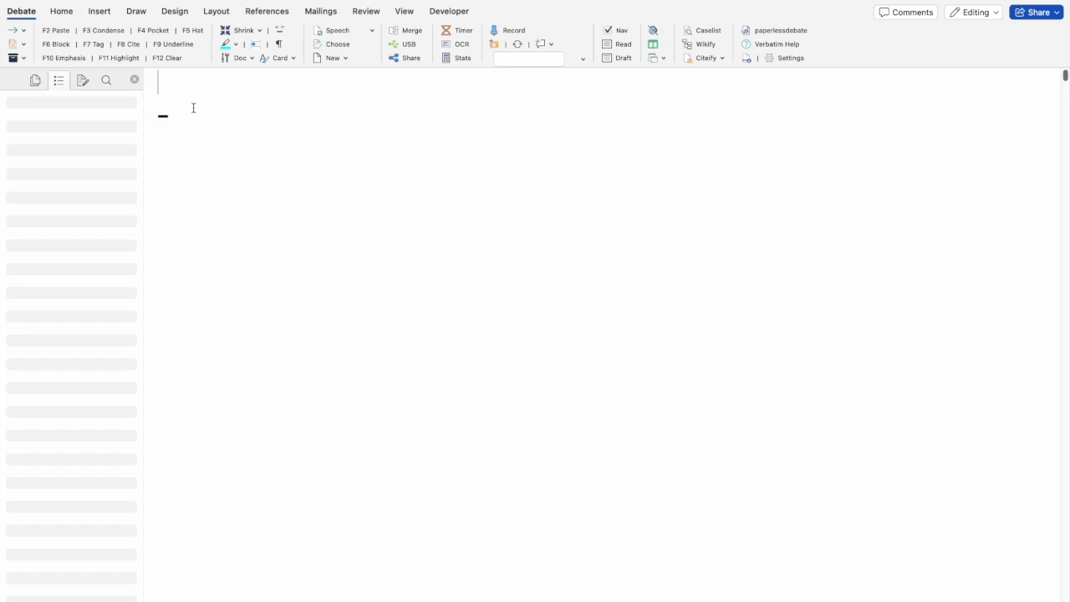
{"action": "key", "text": "ctrl+v"}
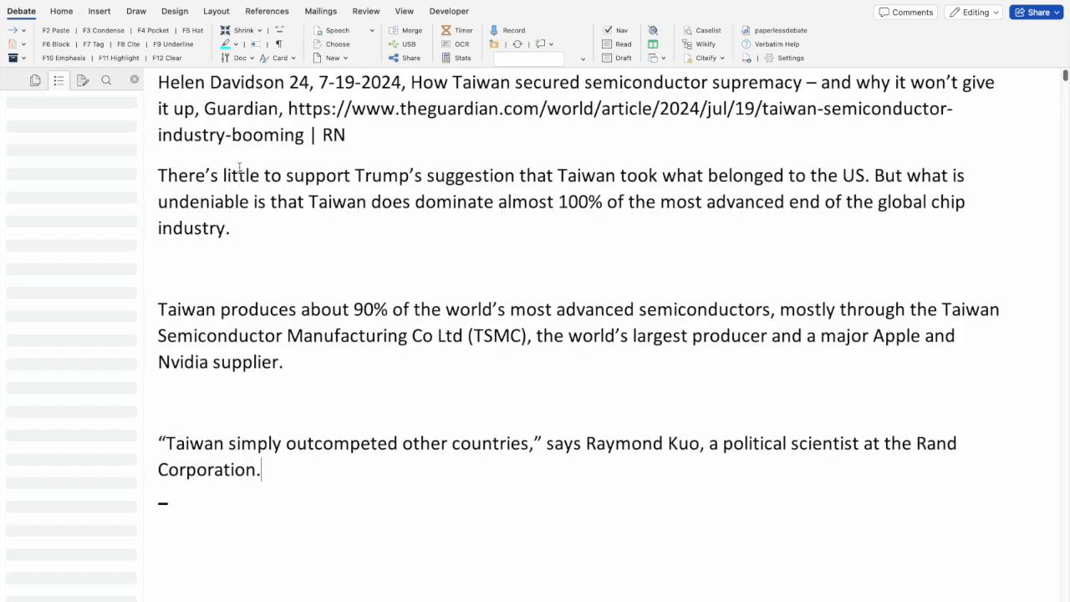
{"action": "scroll", "coordinate": [239, 167], "scroll_direction": "down", "scroll_amount": 5}
{"action": "scroll", "coordinate": [239, 167], "scroll_direction": "up", "scroll_amount": 3}
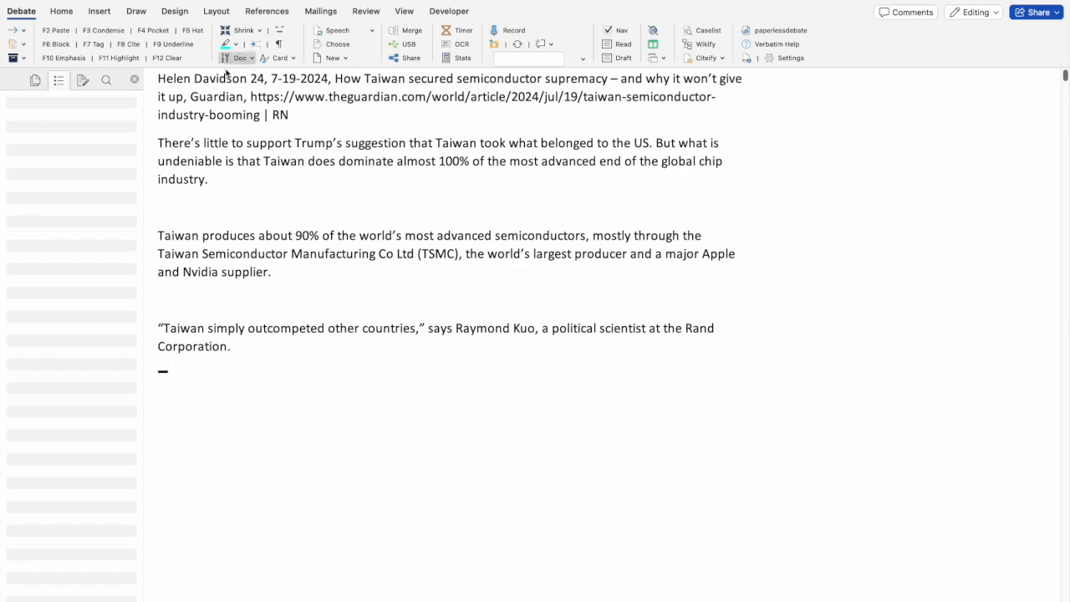
Step: Apply the Cite style to the author's last name and the year 24 in the citation
{"action": "left_click_drag", "start_coordinate": [158, 78], "coordinate": [360, 109]}
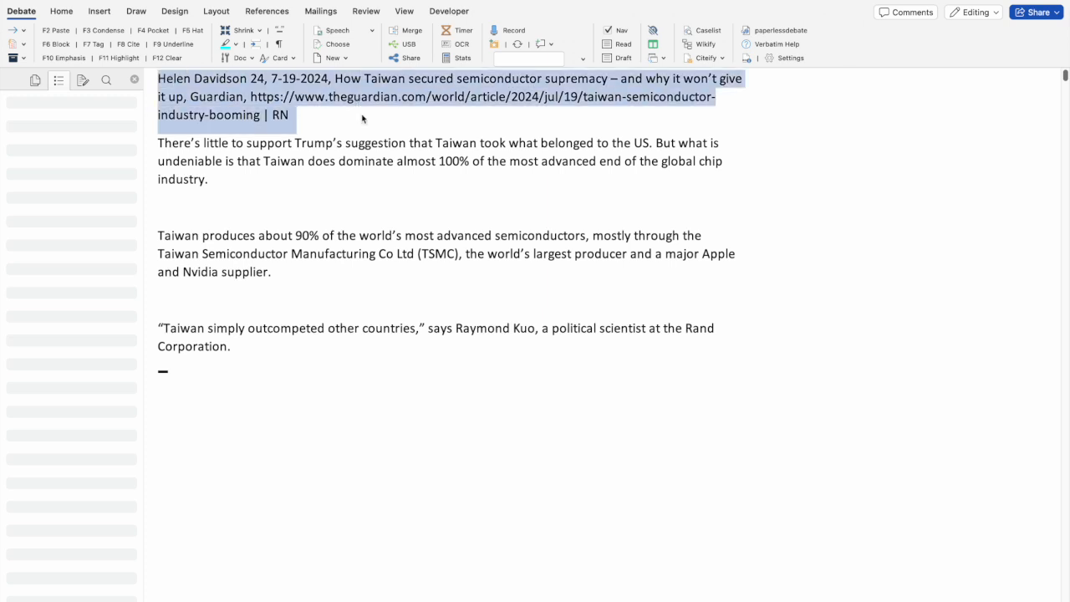
{"action": "left_click", "coordinate": [362, 118]}
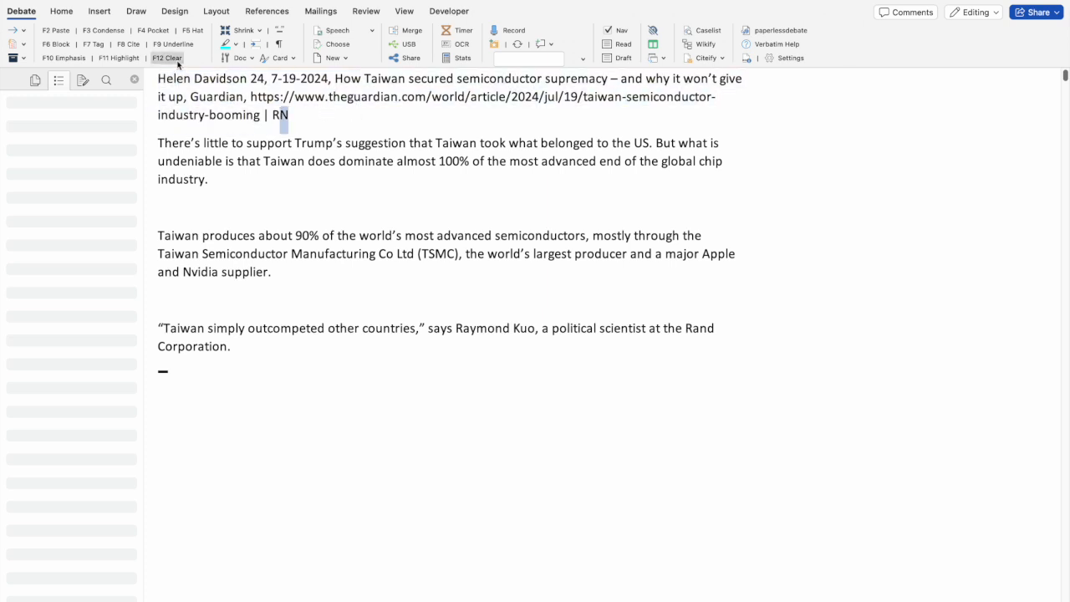
{"action": "left_click_drag", "start_coordinate": [187, 77], "coordinate": [216, 81]}
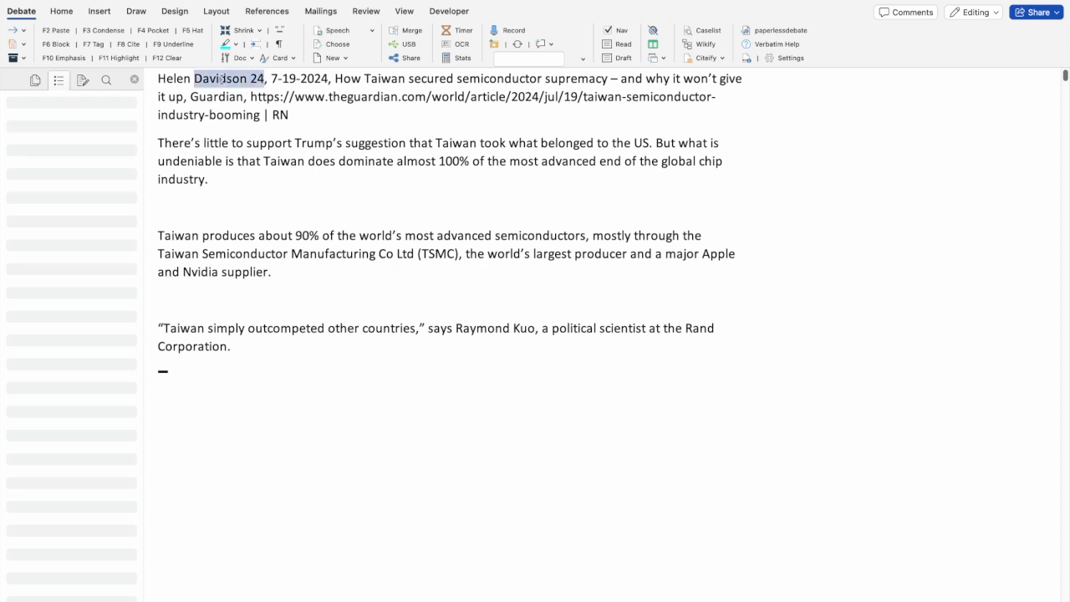
{"action": "left_click", "coordinate": [127, 46]}
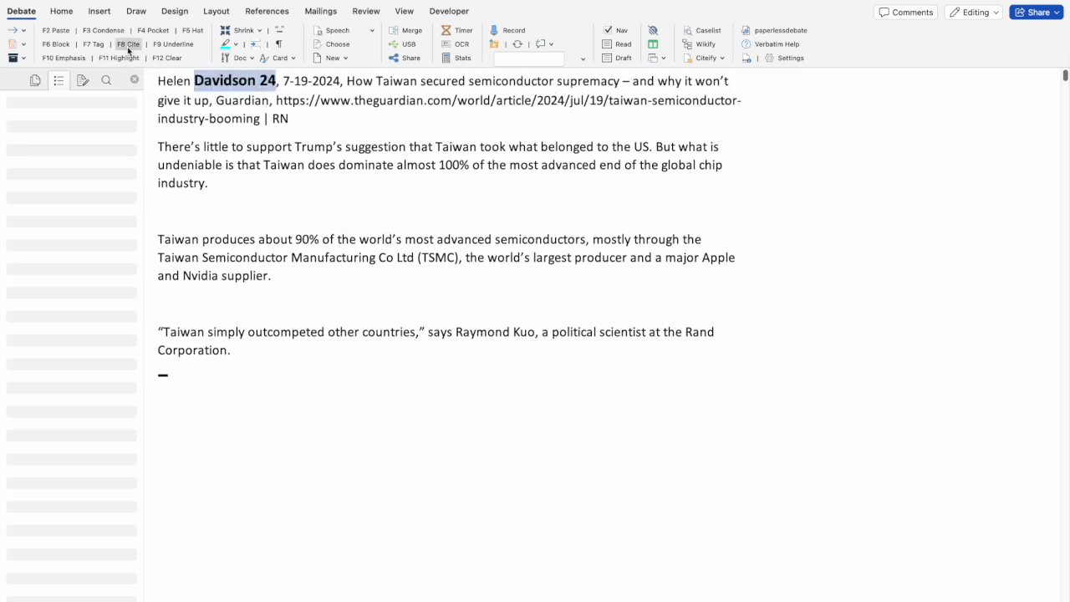
{"action": "left_click", "coordinate": [251, 114]}
{"action": "left_click_drag", "start_coordinate": [194, 81], "coordinate": [273, 80]}
{"action": "left_click", "coordinate": [203, 165]}
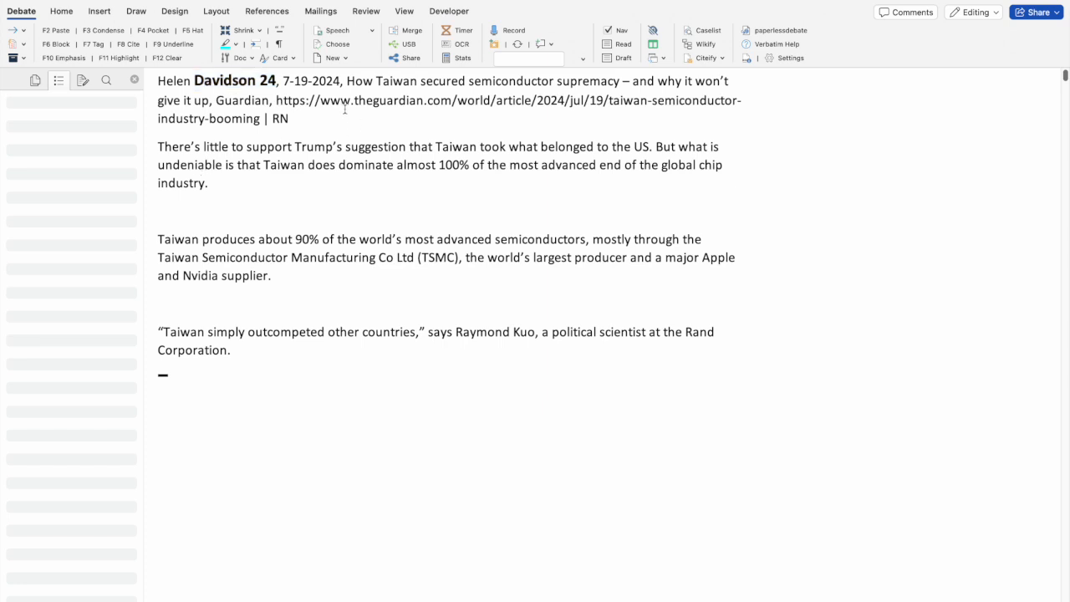
Step: Condense the article's three paragraphs below the citation, from "There's little to support" through "Rand Corporation.", into one paragraph
{"action": "double_click", "coordinate": [150, 78]}
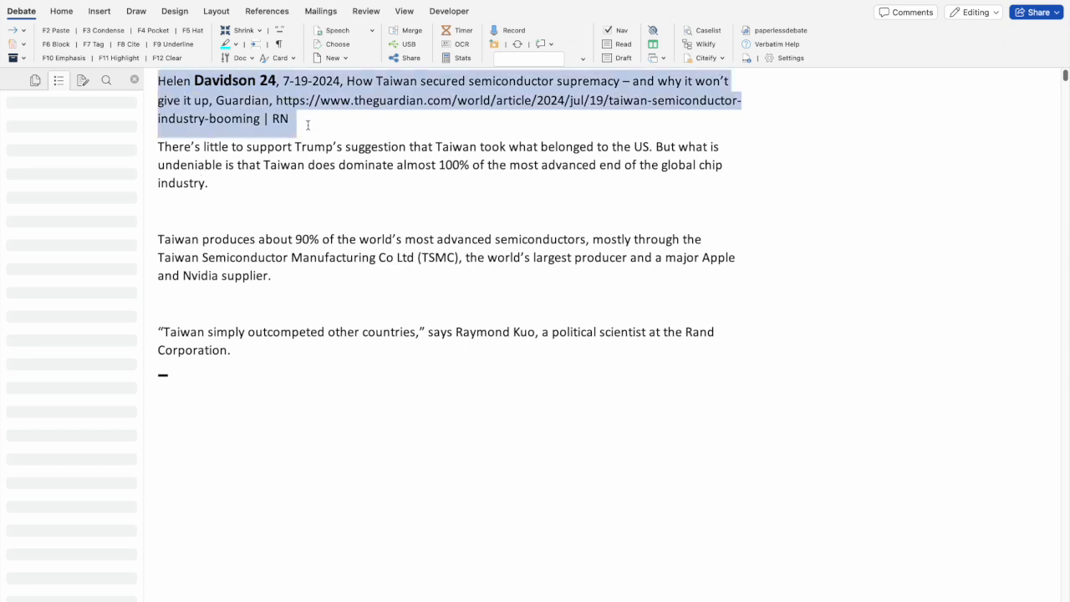
{"action": "left_click", "coordinate": [190, 150]}
{"action": "left_click_drag", "start_coordinate": [153, 143], "coordinate": [422, 334]}
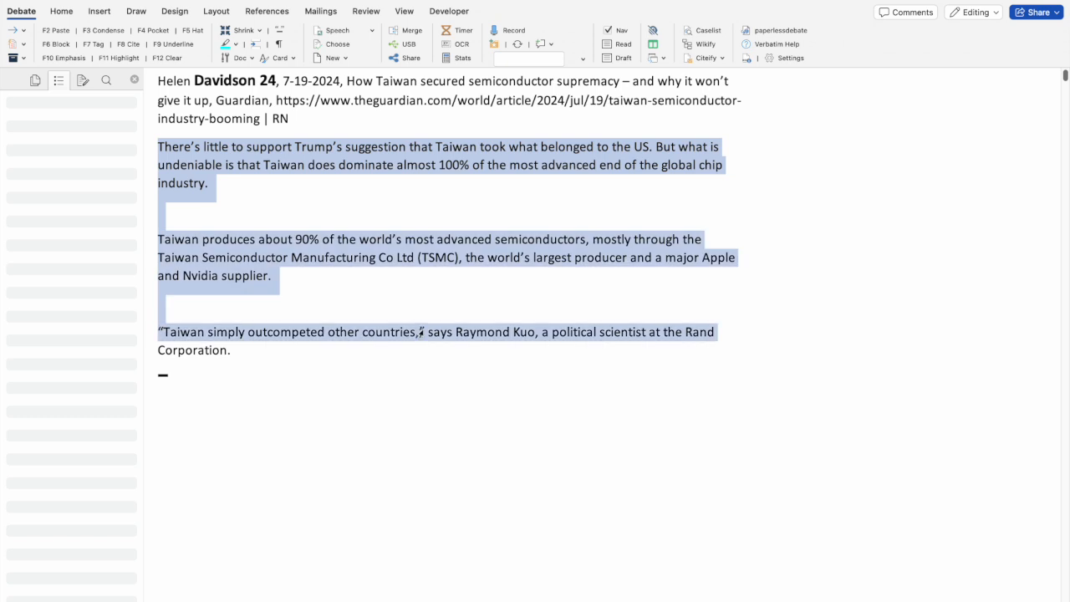
{"action": "left_click", "coordinate": [390, 341]}
{"action": "left_click_drag", "start_coordinate": [372, 357], "coordinate": [155, 149]}
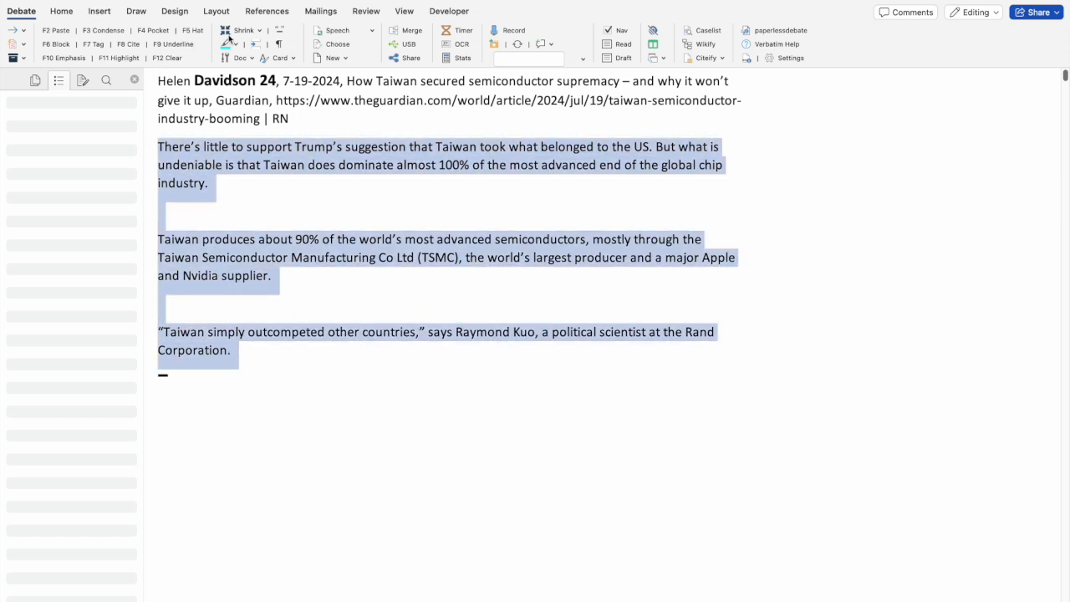
{"action": "key", "text": "F3"}
{"action": "left_click", "coordinate": [290, 220]}
{"action": "left_click_drag", "start_coordinate": [160, 146], "coordinate": [449, 246]}
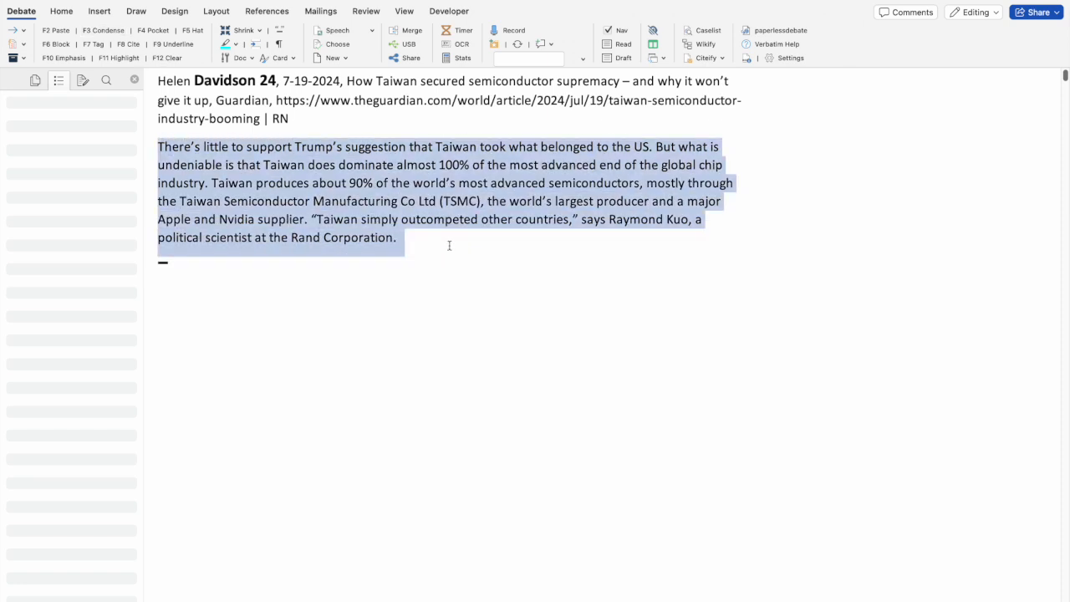
{"action": "left_click", "coordinate": [447, 244]}
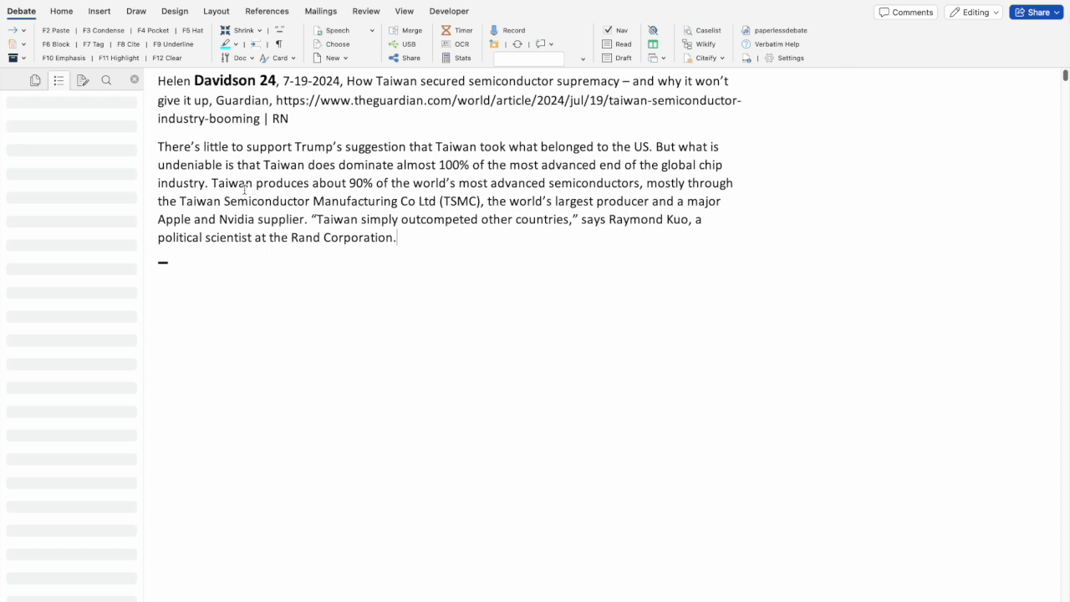
Step: Apply the Emphasis style to the card text from "Taiwan produces about 90%" through "Manufacturing Co Ltd (TSMC)"
{"action": "left_click_drag", "start_coordinate": [213, 183], "coordinate": [636, 200]}
{"action": "left_click", "coordinate": [457, 200]}
{"action": "left_click_drag", "start_coordinate": [212, 182], "coordinate": [482, 204]}
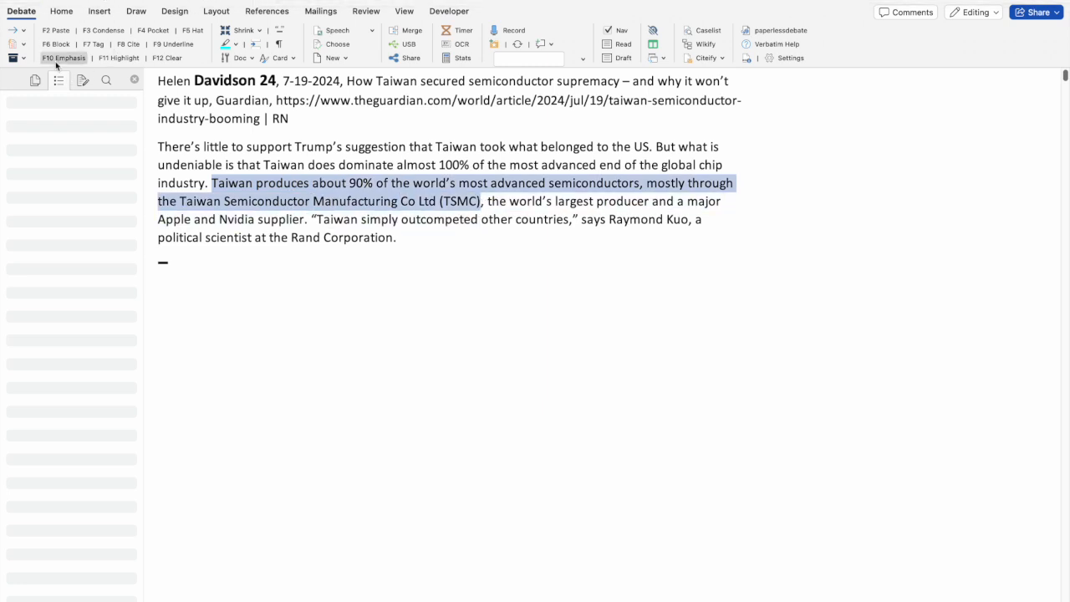
{"action": "key", "text": "F10"}
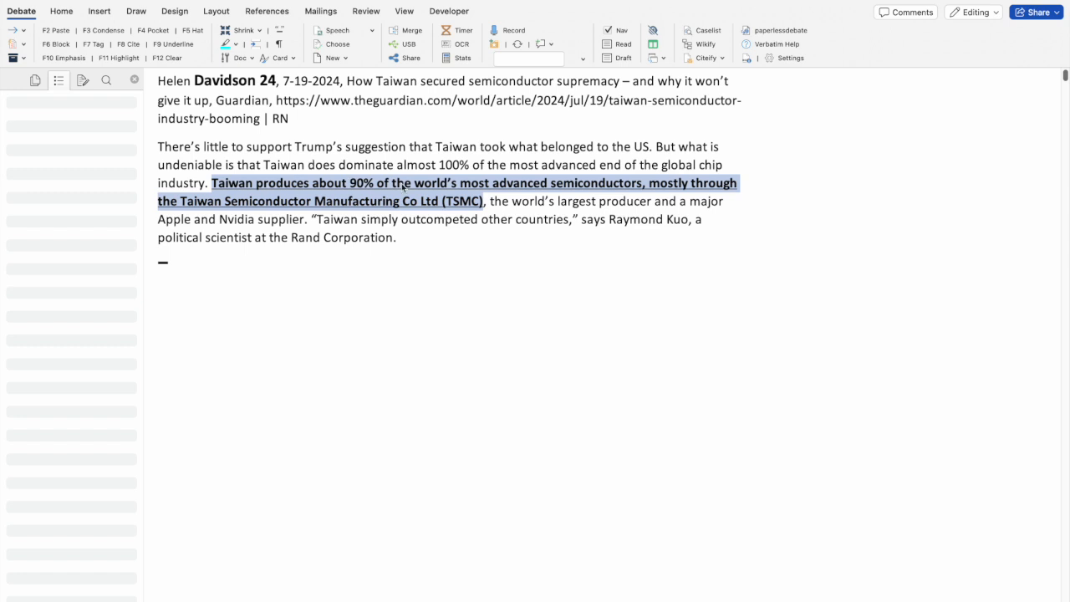
Step: Shrink the non-emphasized text of the whole card paragraph below the citation
{"action": "left_click", "coordinate": [426, 225]}
{"action": "left_click_drag", "start_coordinate": [422, 244], "coordinate": [56, 148]}
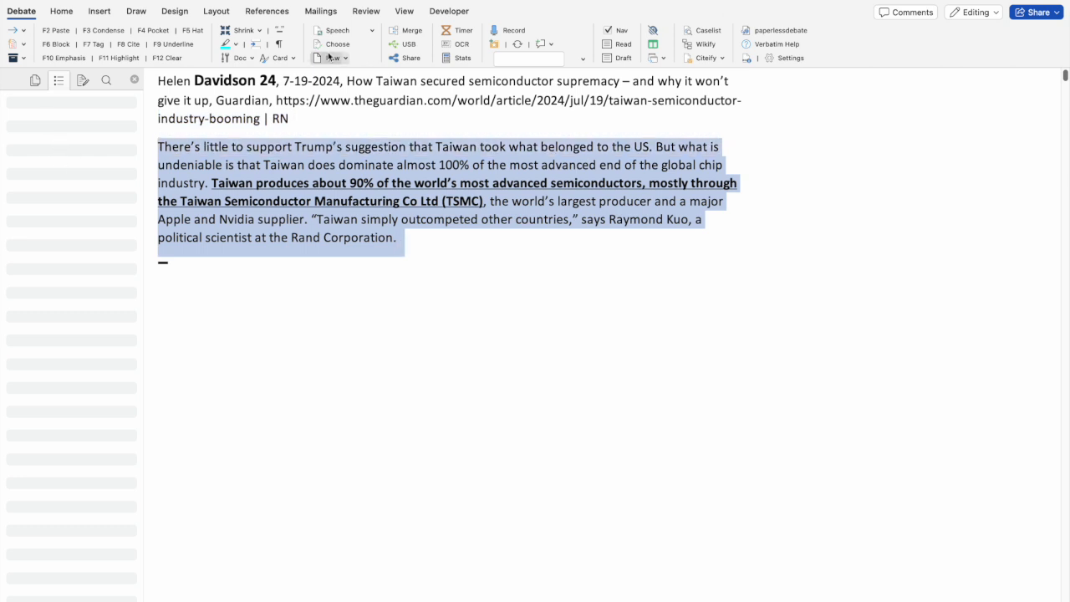
{"action": "left_click", "coordinate": [231, 31]}
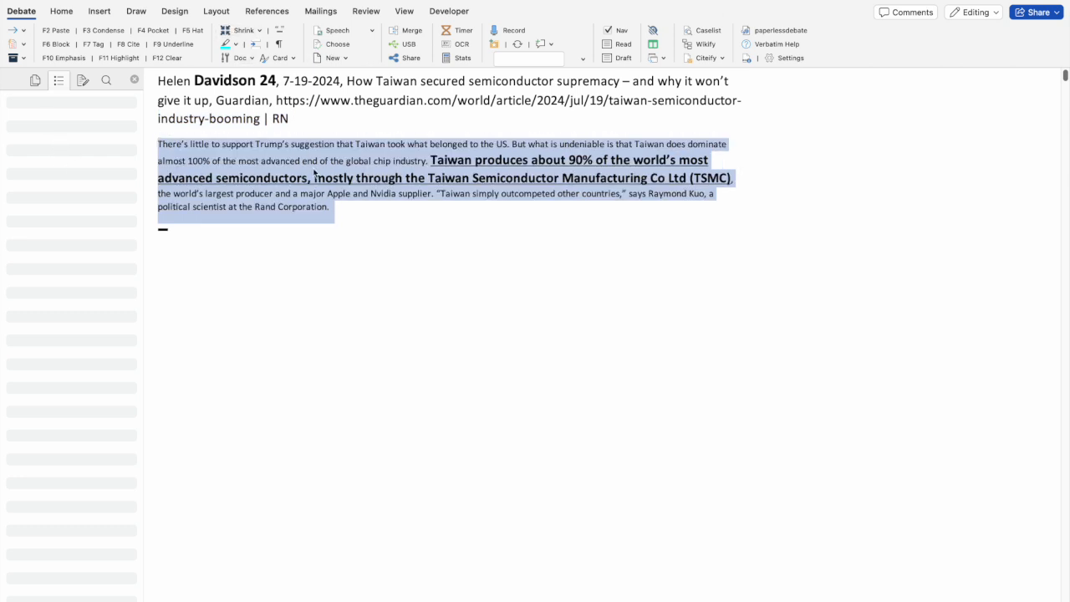
{"action": "left_click", "coordinate": [235, 160]}
{"action": "left_click_drag", "start_coordinate": [431, 159], "coordinate": [739, 191]}
{"action": "left_click", "coordinate": [739, 191]}
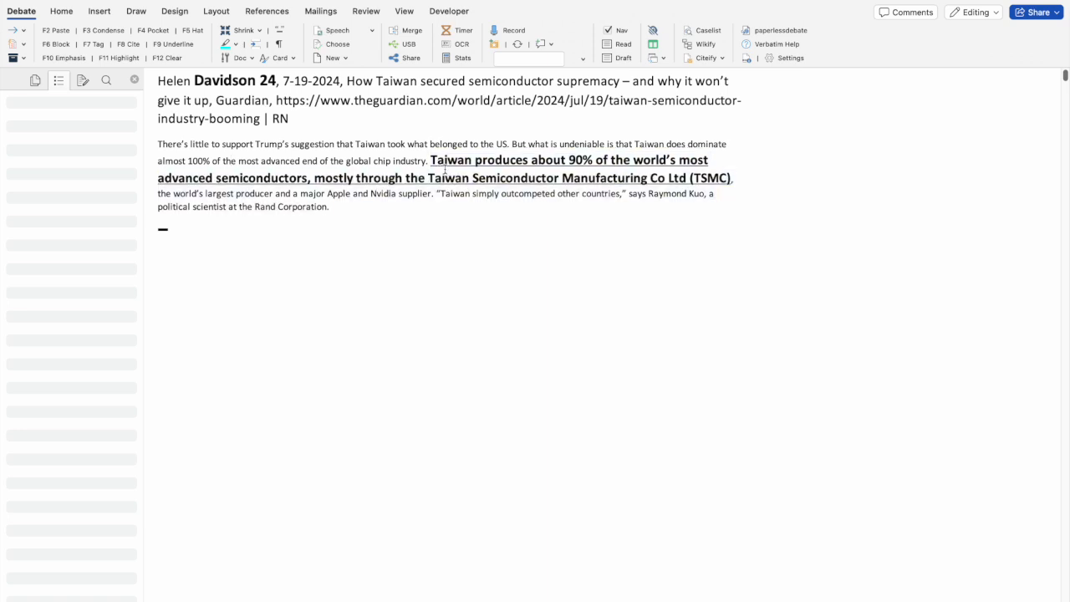
Step: Highlight "Taiwan produces", "90% of the world's" and "semiconductors" in cyan within the emphasized sentence
{"action": "left_click_drag", "start_coordinate": [432, 161], "coordinate": [529, 162]}
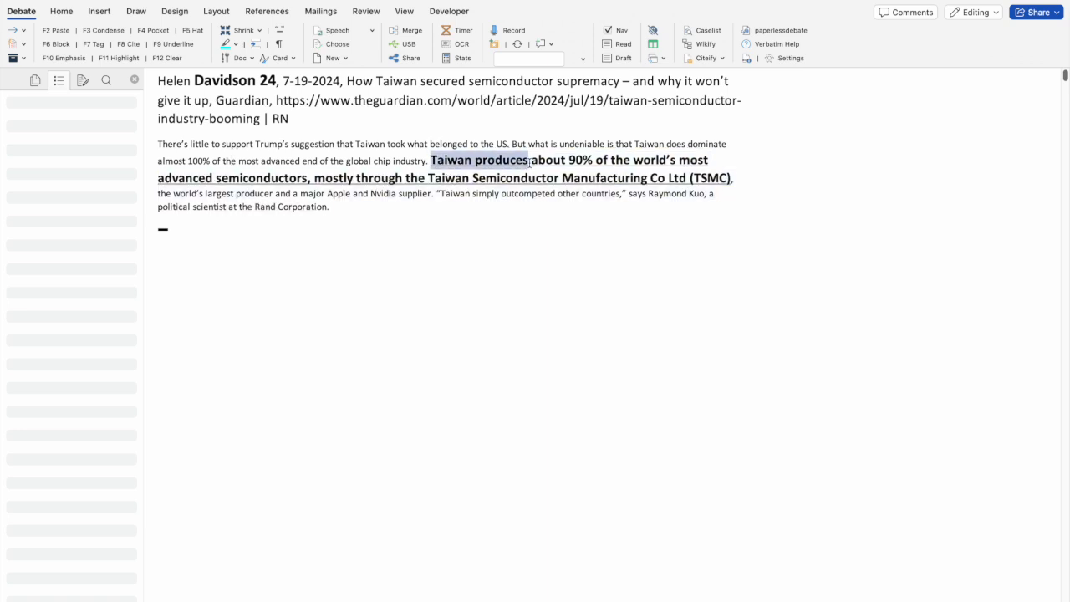
{"action": "left_click", "coordinate": [119, 58]}
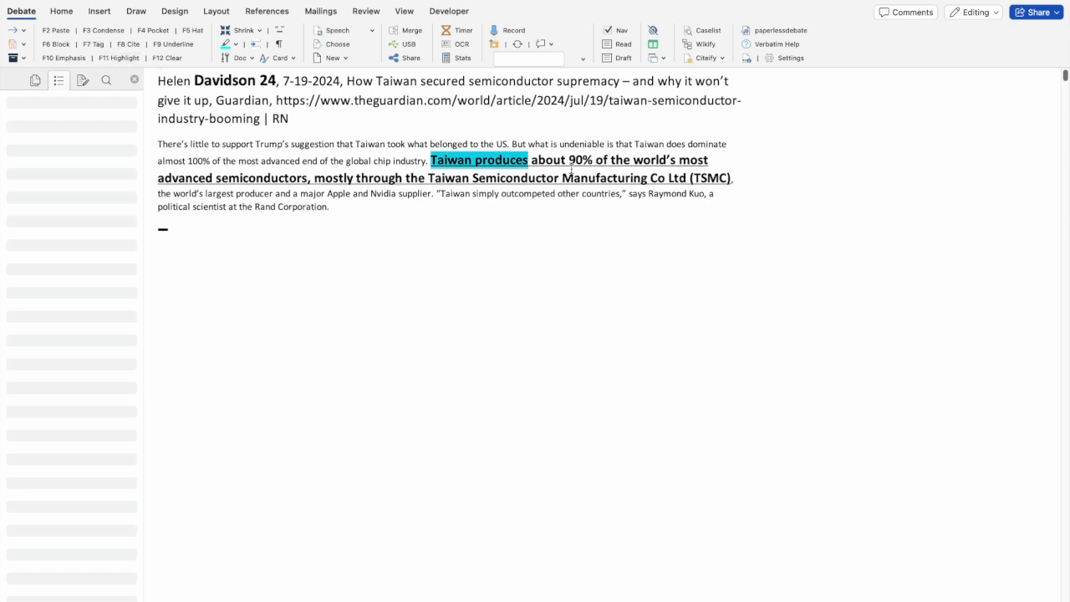
{"action": "left_click", "coordinate": [572, 164]}
{"action": "left_click_drag", "start_coordinate": [570, 161], "coordinate": [593, 161]}
{"action": "left_click", "coordinate": [119, 58]}
{"action": "left_click_drag", "start_coordinate": [569, 161], "coordinate": [679, 160]}
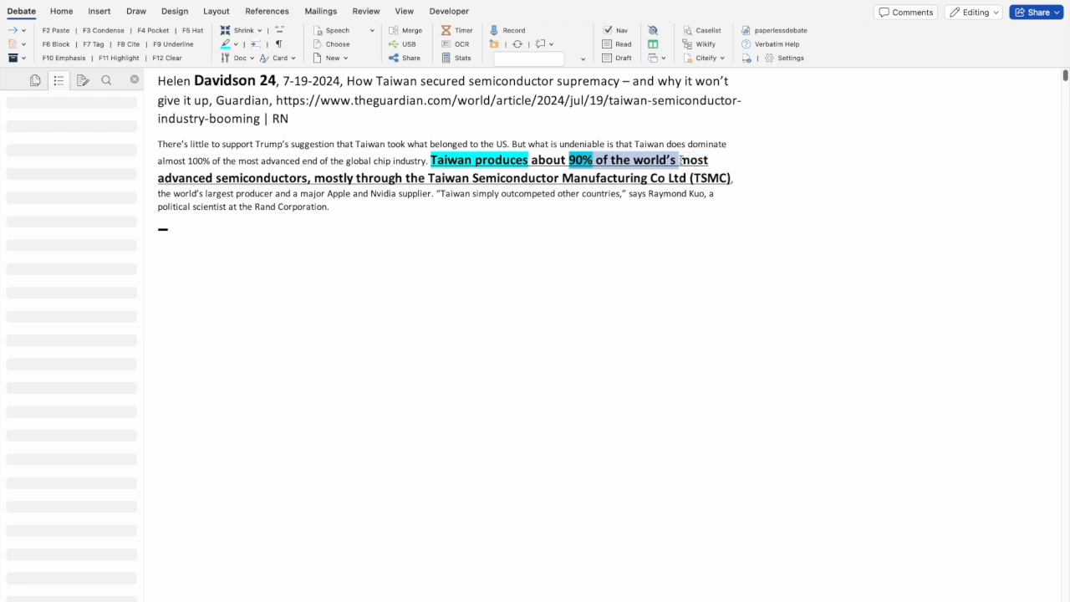
{"action": "left_click", "coordinate": [119, 57]}
{"action": "left_click_drag", "start_coordinate": [216, 178], "coordinate": [306, 178]}
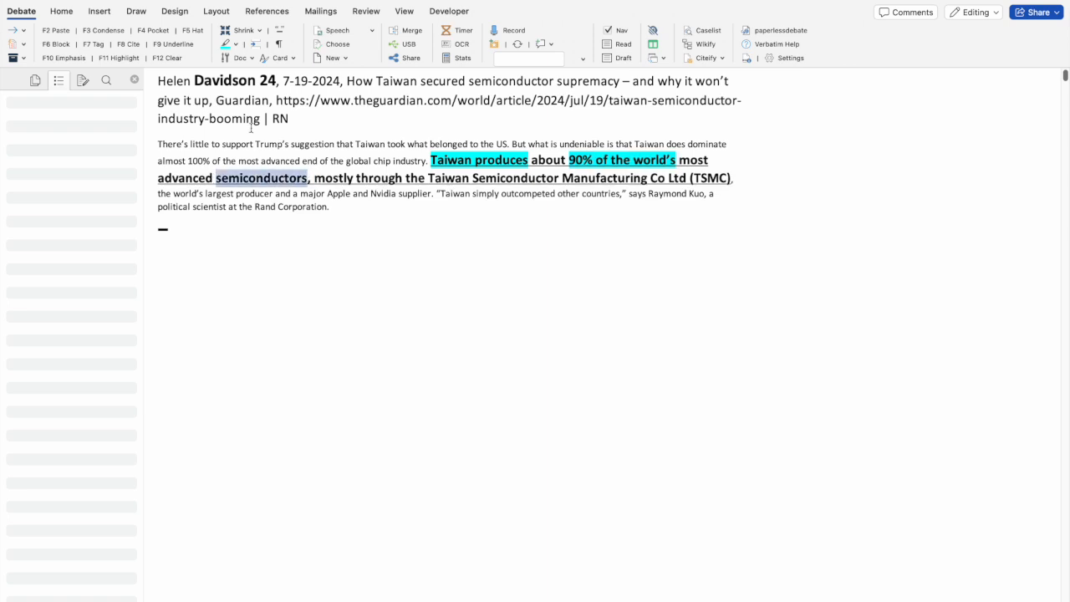
{"action": "left_click", "coordinate": [118, 58]}
{"action": "left_click", "coordinate": [483, 291]}
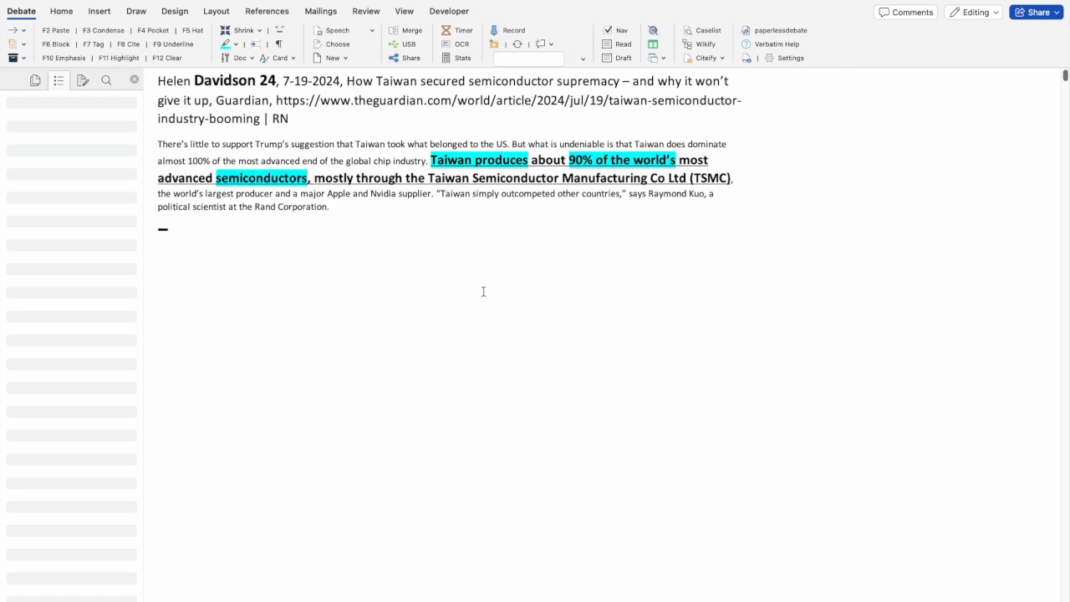
{"action": "left_click_drag", "start_coordinate": [431, 160], "coordinate": [733, 178]}
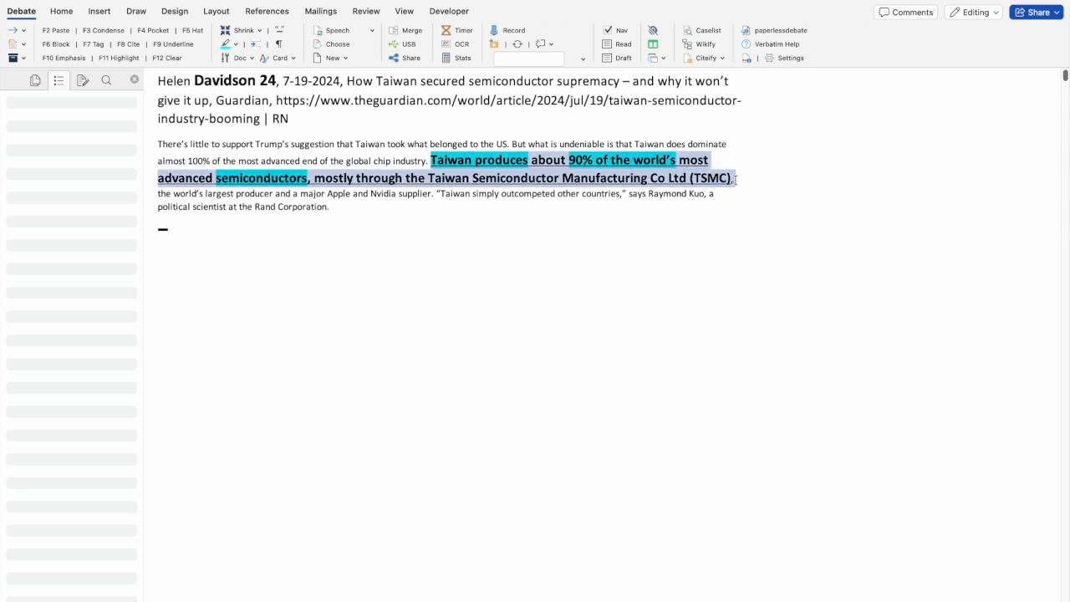
{"action": "left_click", "coordinate": [524, 180]}
{"action": "left_click_drag", "start_coordinate": [431, 162], "coordinate": [516, 165]}
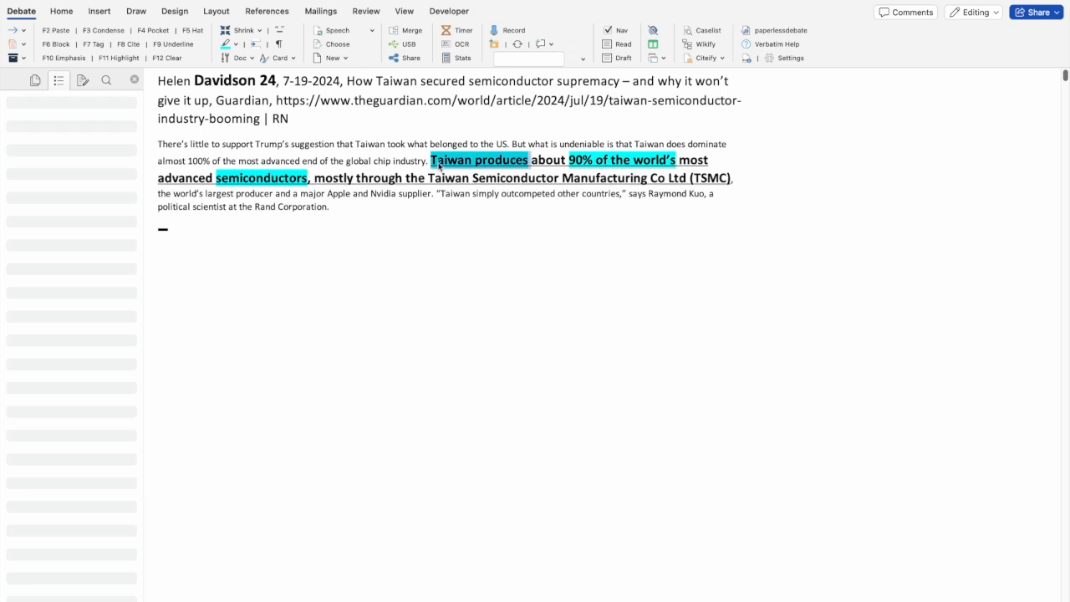
{"action": "left_click", "coordinate": [495, 179]}
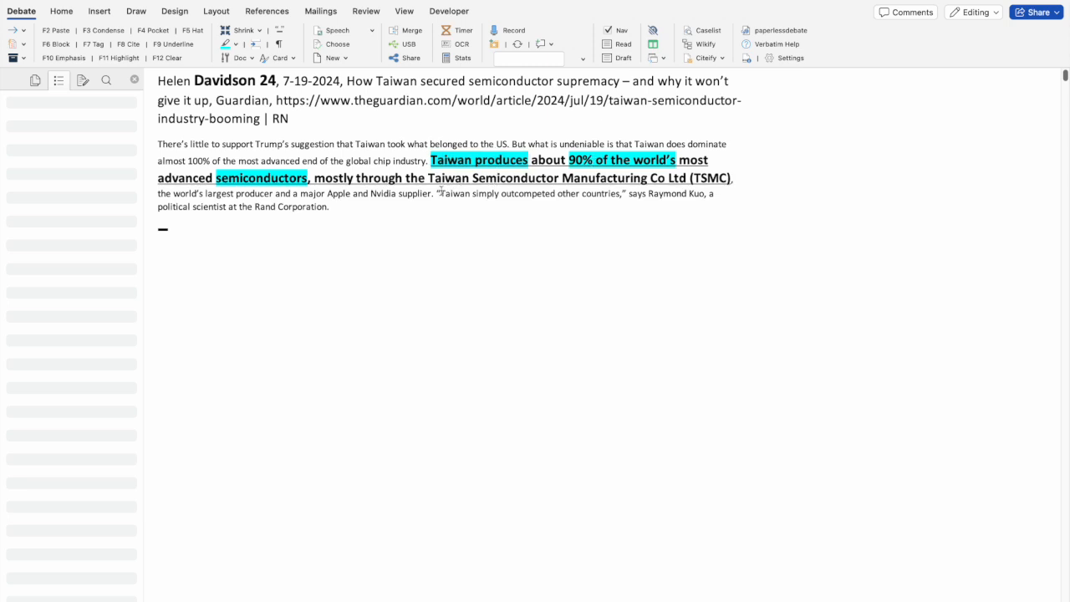
{"action": "key", "text": "super+a"}
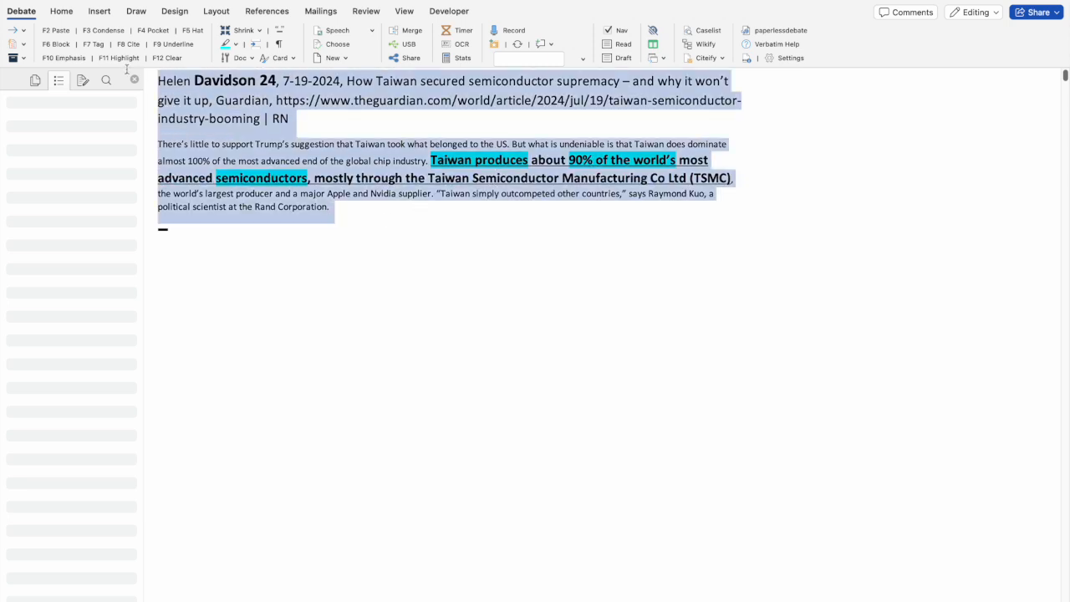
{"action": "left_click", "coordinate": [176, 94]}
Step: Add the tag line "Taiwan makes lots of semiconductors" in the Tag style above the citation
{"action": "scroll", "coordinate": [366, 176], "scroll_direction": "up", "scroll_amount": 1}
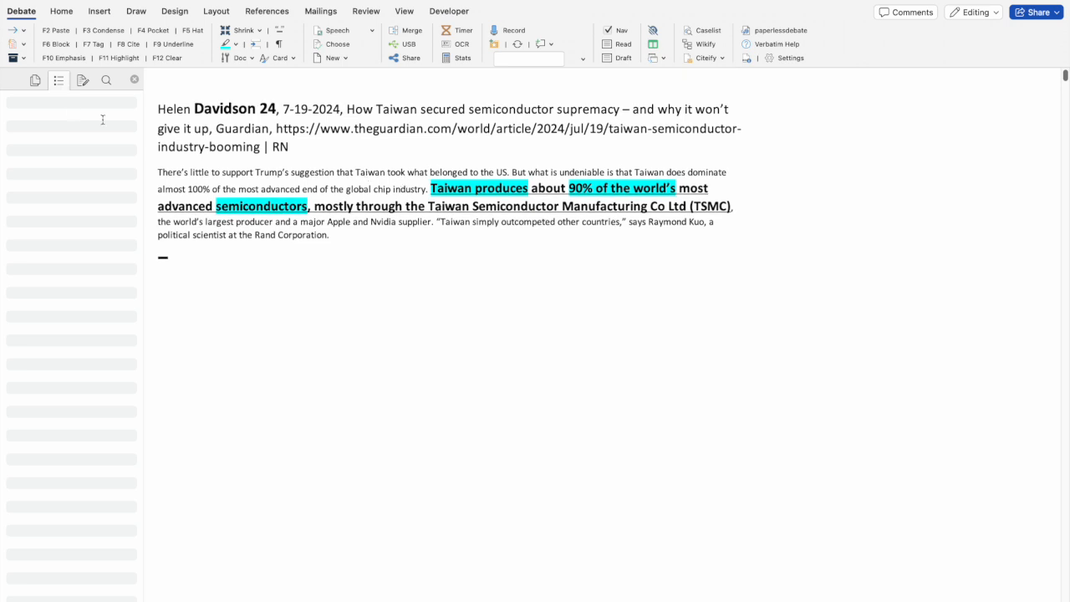
{"action": "left_click", "coordinate": [159, 90]}
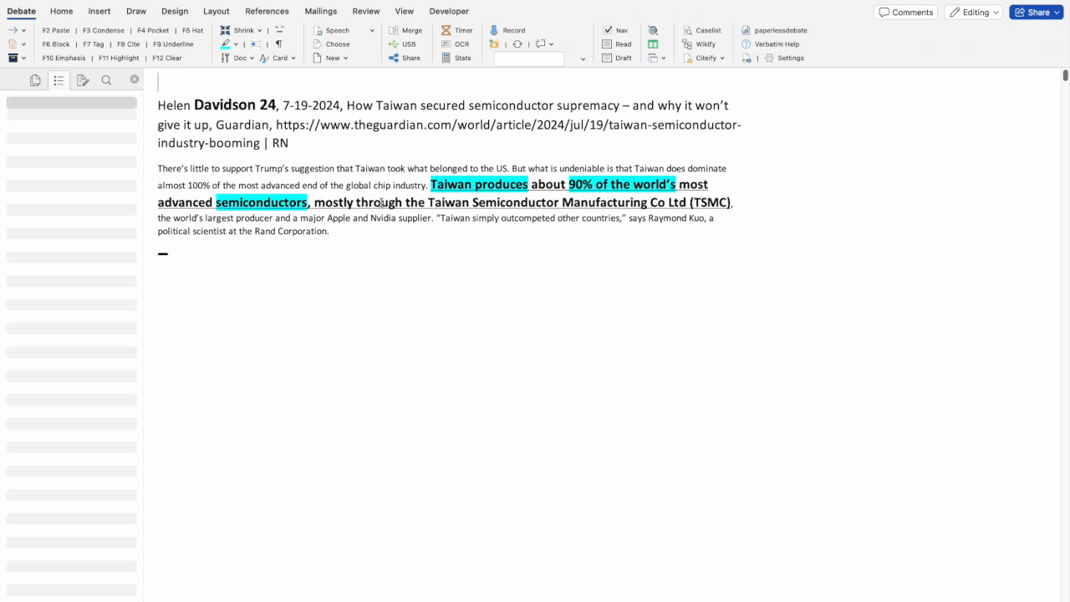
{"action": "type", "text": "Taiwan makes lot s"}
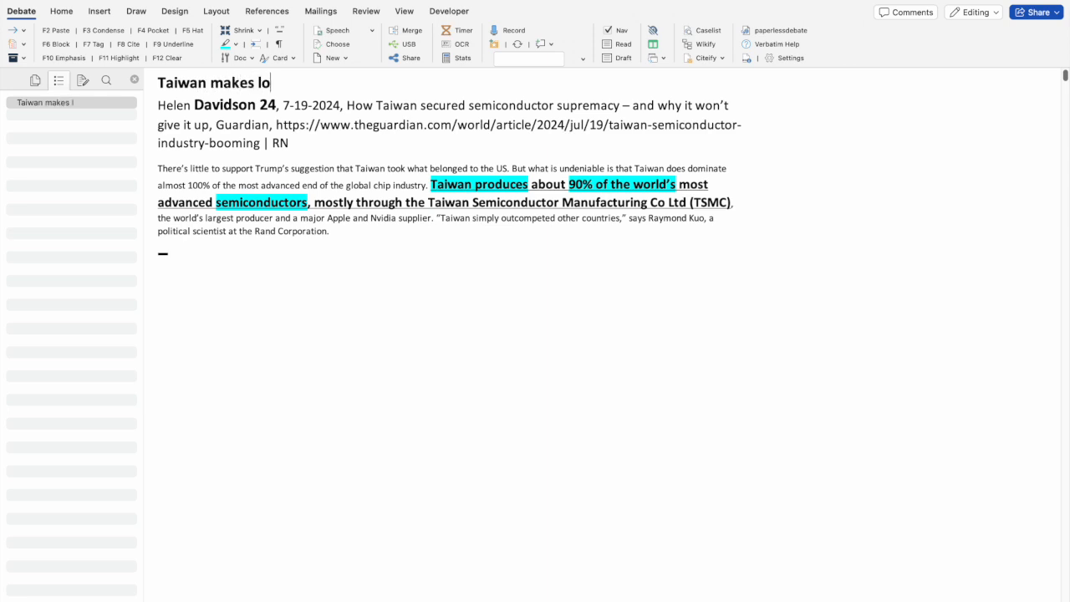
{"action": "key", "text": "BackSpace"}
{"action": "key", "text": "BackSpace"}
{"action": "type", "text": "s of semicond"}
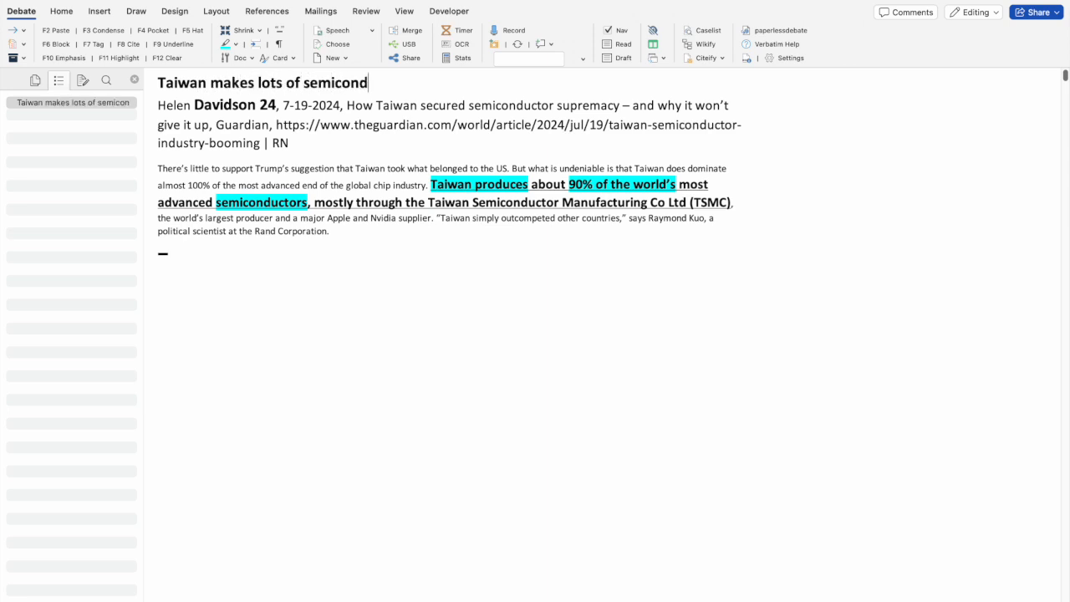
{"action": "type", "text": "uctors"}
{"action": "left_click", "coordinate": [339, 230]}
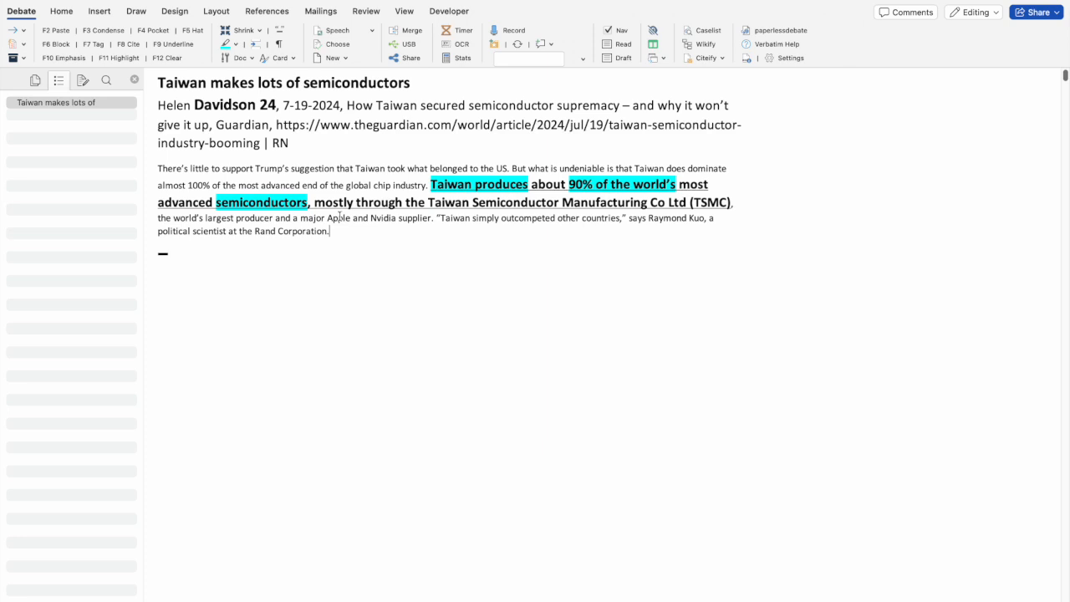
{"action": "key", "text": "ctrl+a"}
{"action": "left_click", "coordinate": [306, 166]}
{"action": "left_click_drag", "start_coordinate": [426, 86], "coordinate": [337, 101]}
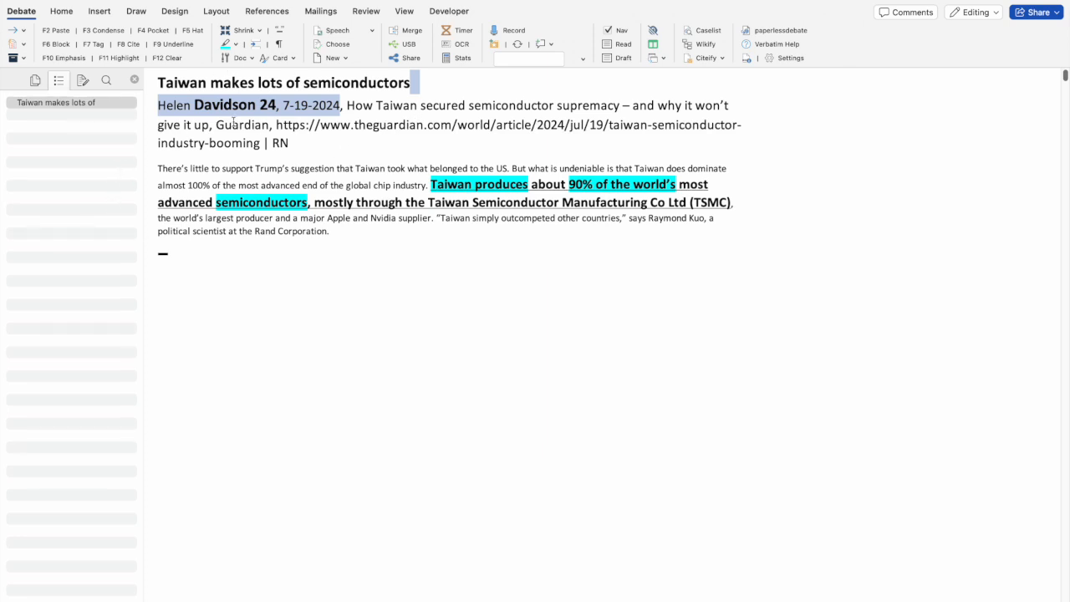
Step: Insert an empty line above the tag "Taiwan makes lots of semiconductors"
{"action": "left_click", "coordinate": [158, 83]}
{"action": "key", "text": "Return"}
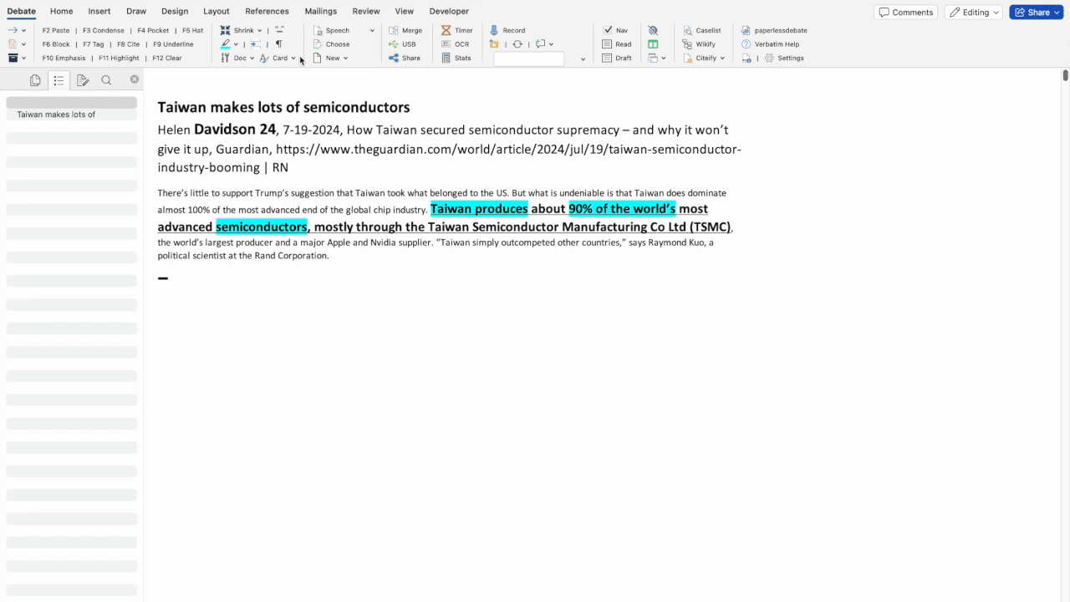
Step: Add the heading "AFF Case" in the Pocket style above the tag, followed by an empty line
{"action": "left_click", "coordinate": [148, 32]}
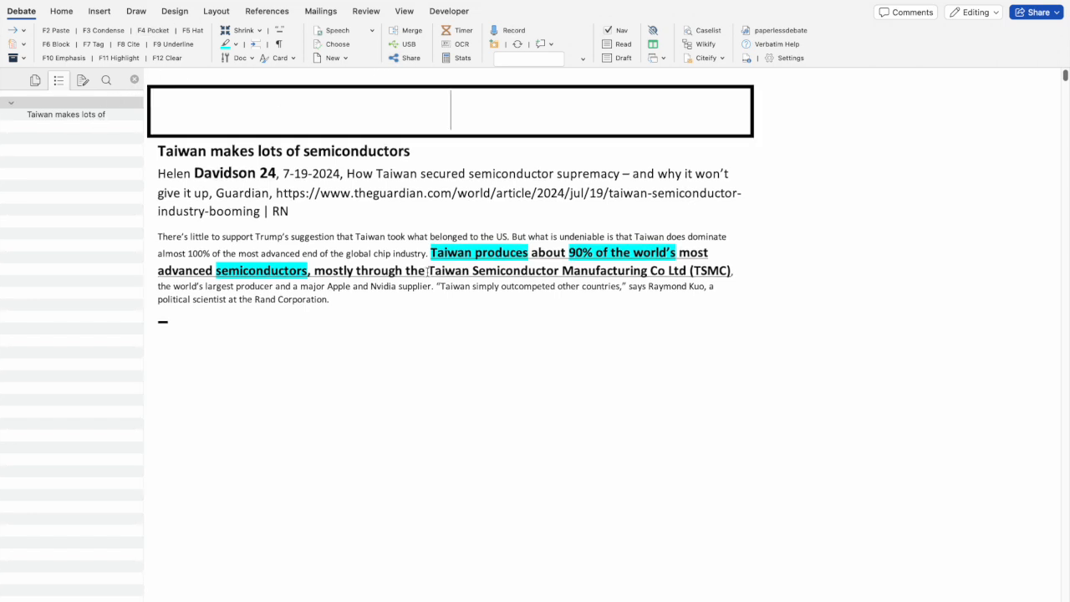
{"action": "type", "text": "AFF Case"}
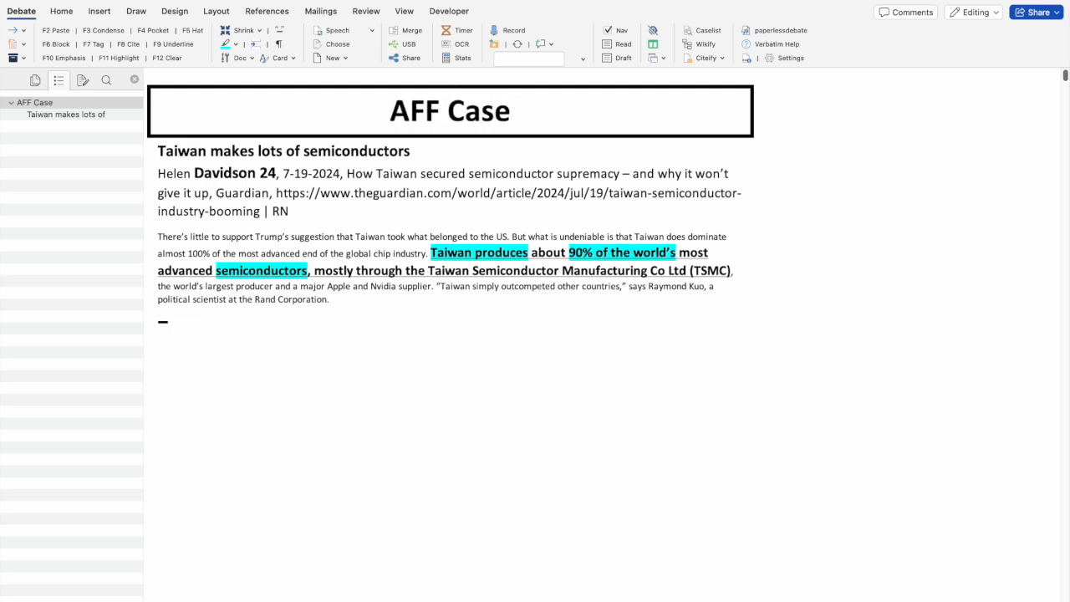
{"action": "key", "text": "Return"}
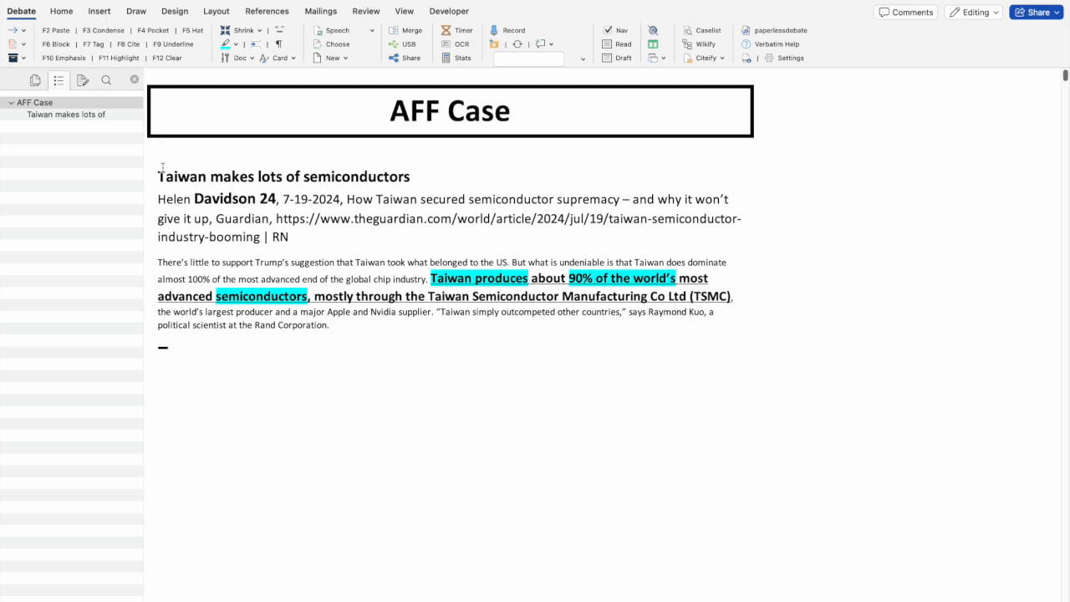
Step: Add the heading "Contention 1" in the Hat style below "AFF Case", followed by an empty line
{"action": "left_click_drag", "start_coordinate": [162, 169], "coordinate": [546, 419]}
{"action": "left_click", "coordinate": [240, 148]}
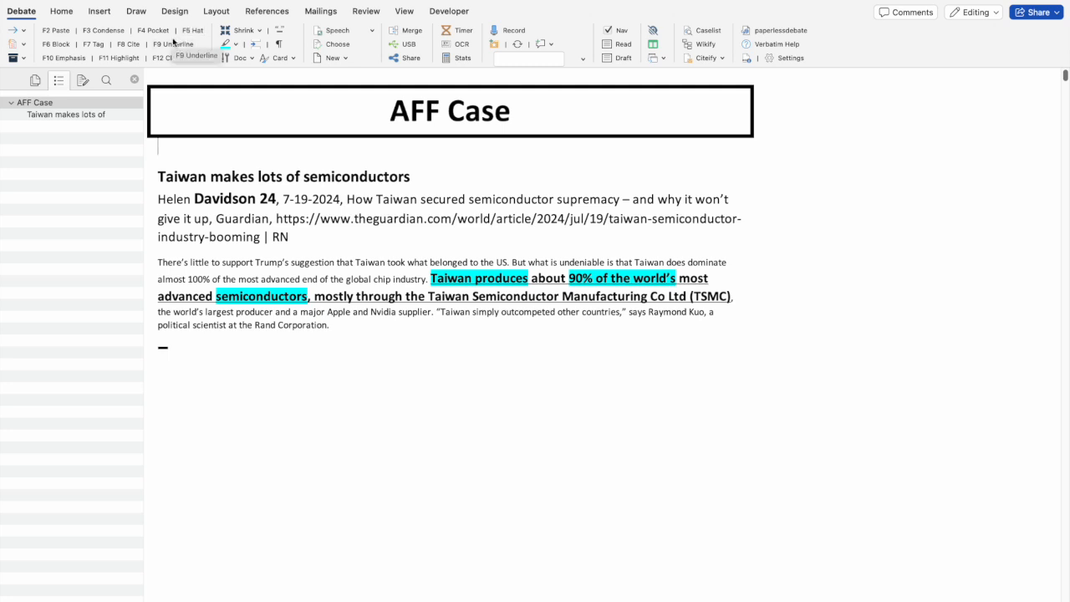
{"action": "key", "text": "F5"}
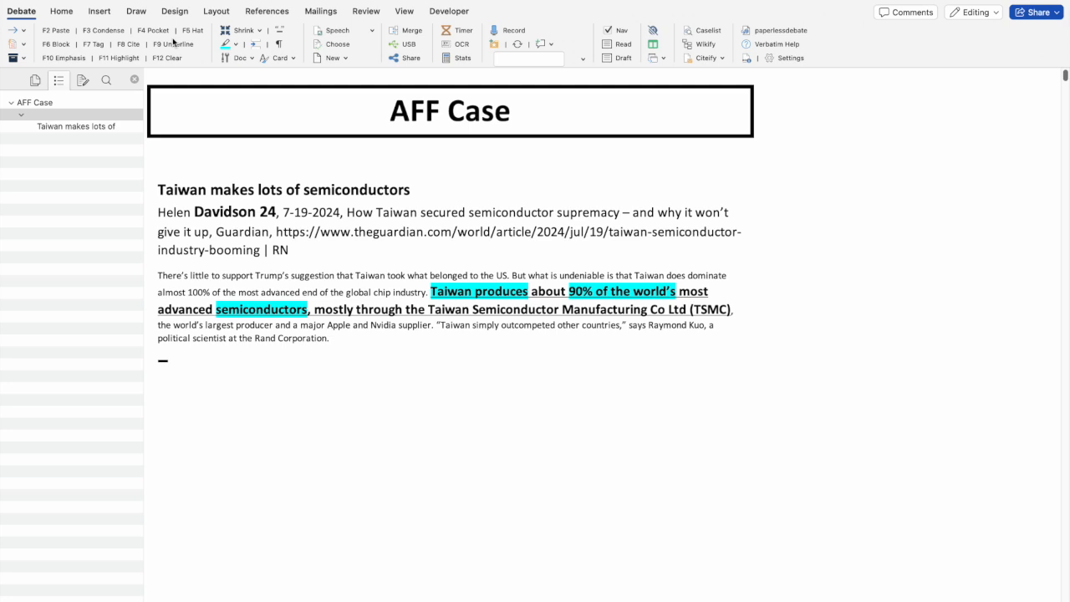
{"action": "type", "text": "Contention 1:"}
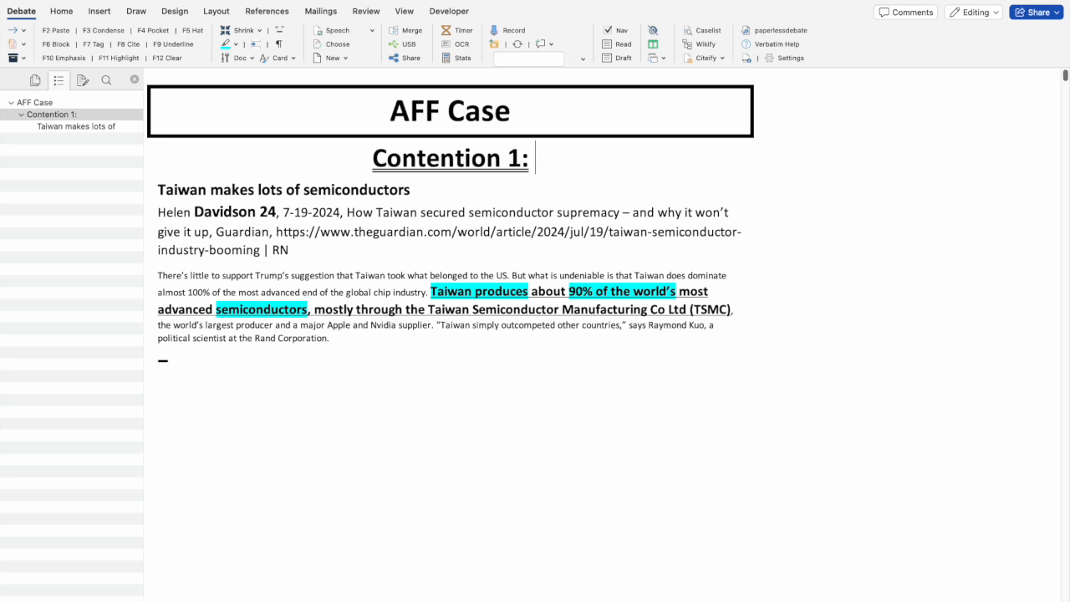
{"action": "key", "text": "BackSpace"}
{"action": "key", "text": "Return"}
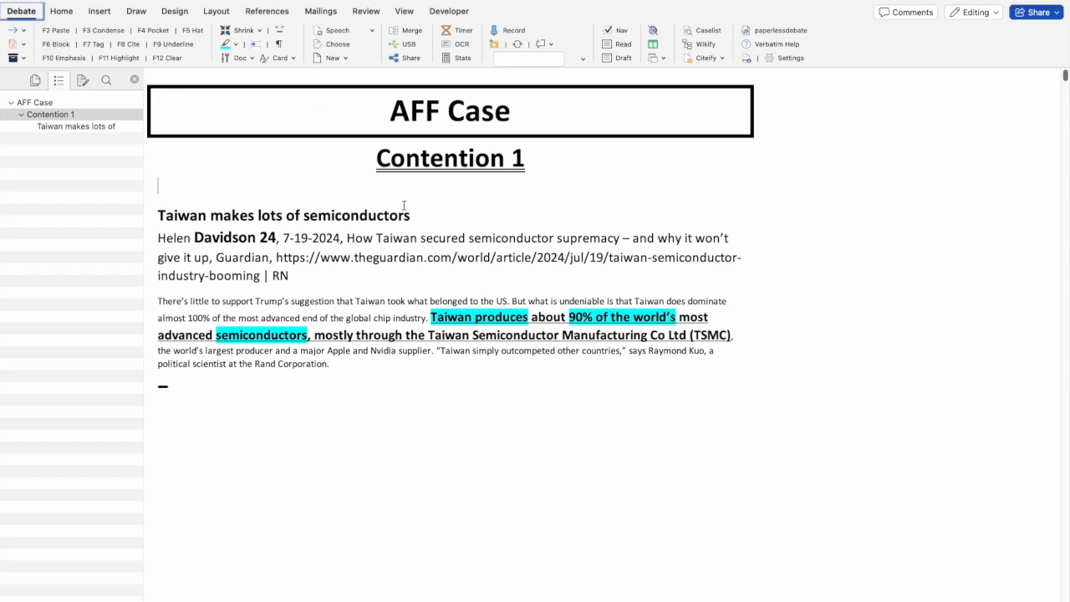
Step: Add the heading "Subpoint A: Semiconductors" in the Block style below "Contention 1"
{"action": "key", "text": "F6"}
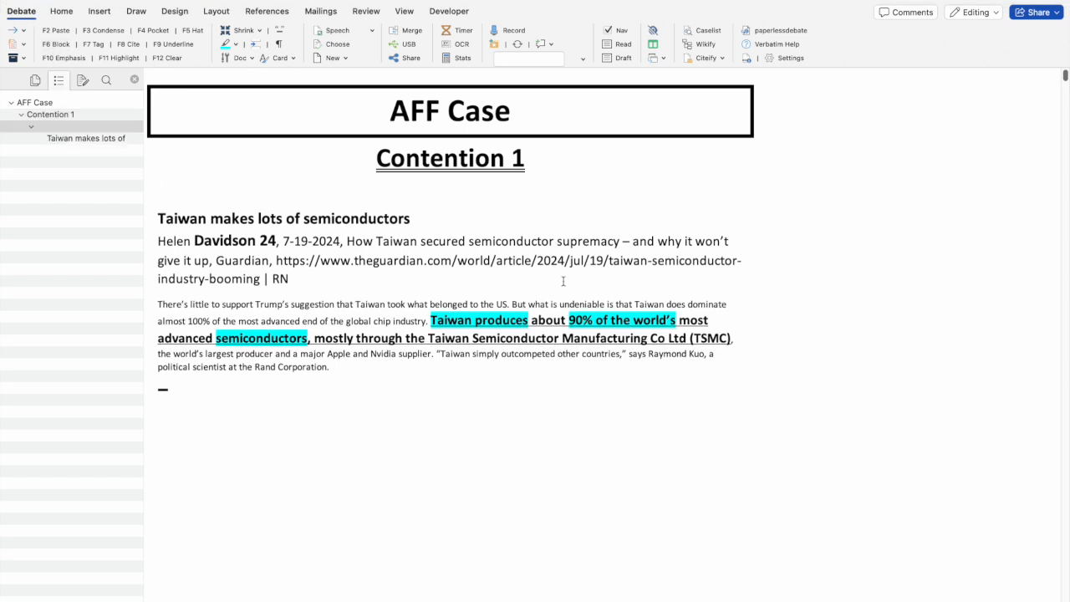
{"action": "type", "text": "Subpoint A: Sme"}
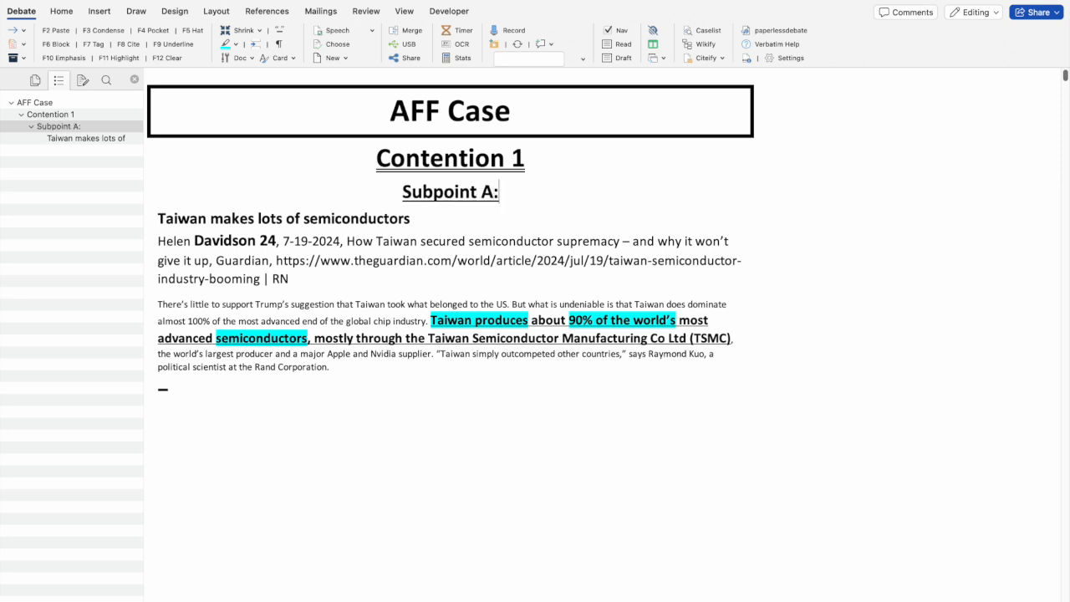
{"action": "key", "text": "BackSpace"}
{"action": "key", "text": "BackSpace"}
{"action": "type", "text": "emiconductors"}
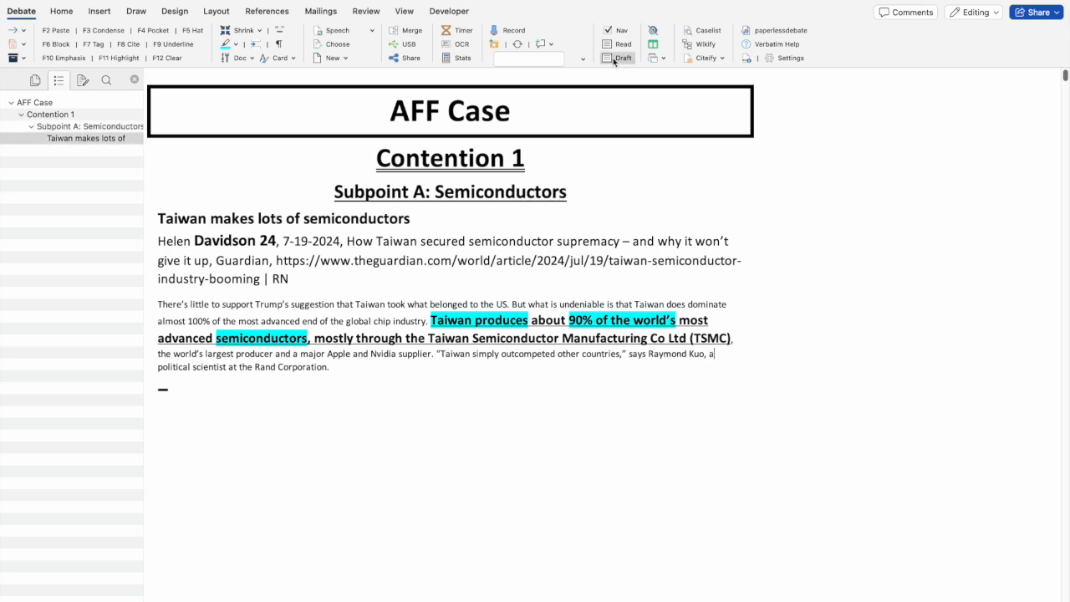
Step: Examine the heading hierarchy from "AFF Case" through "Contention 1" and the subpoint to the tagged card
{"action": "key", "text": "super+a"}
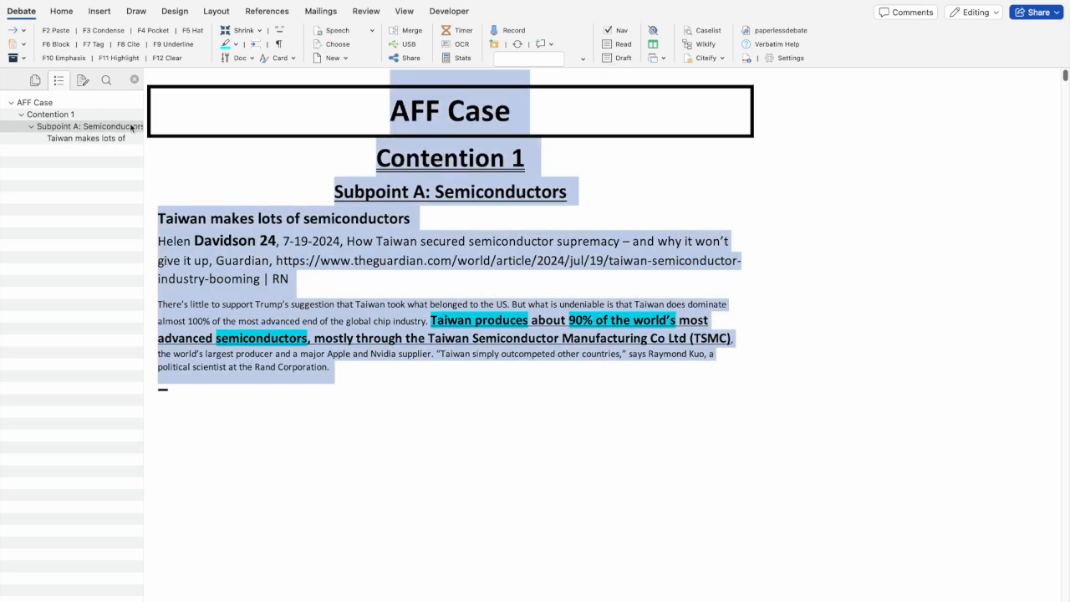
{"action": "left_click", "coordinate": [307, 129]}
{"action": "left_click", "coordinate": [402, 105]}
{"action": "left_click", "coordinate": [373, 110]}
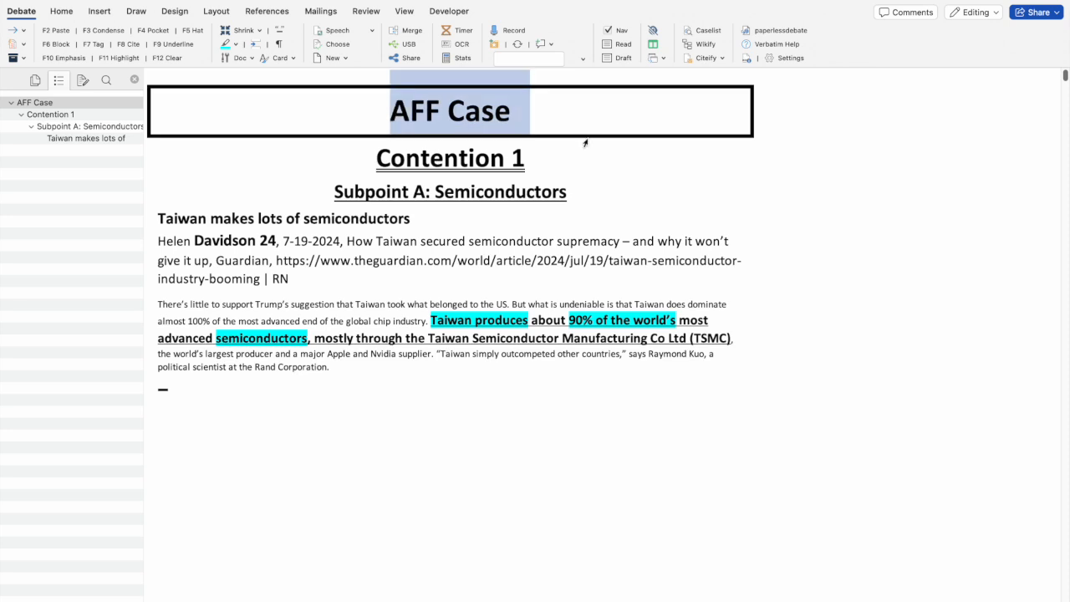
{"action": "left_click_drag", "start_coordinate": [586, 143], "coordinate": [574, 220]}
{"action": "left_click", "coordinate": [584, 216]}
{"action": "left_click_drag", "start_coordinate": [359, 374], "coordinate": [219, 125]}
{"action": "left_click", "coordinate": [564, 146]}
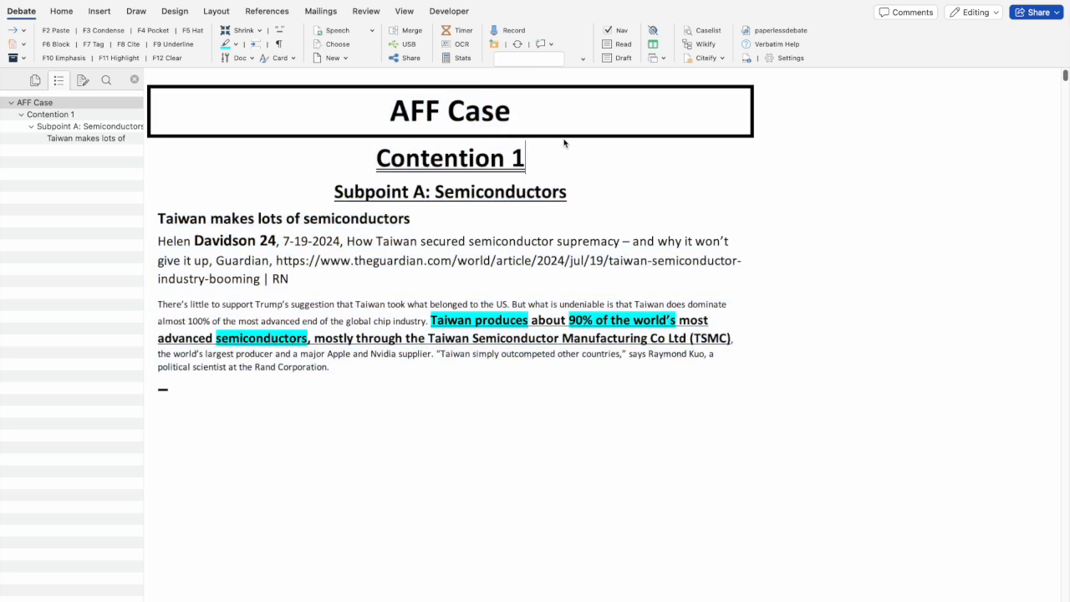
{"action": "left_click_drag", "start_coordinate": [335, 404], "coordinate": [172, 225]}
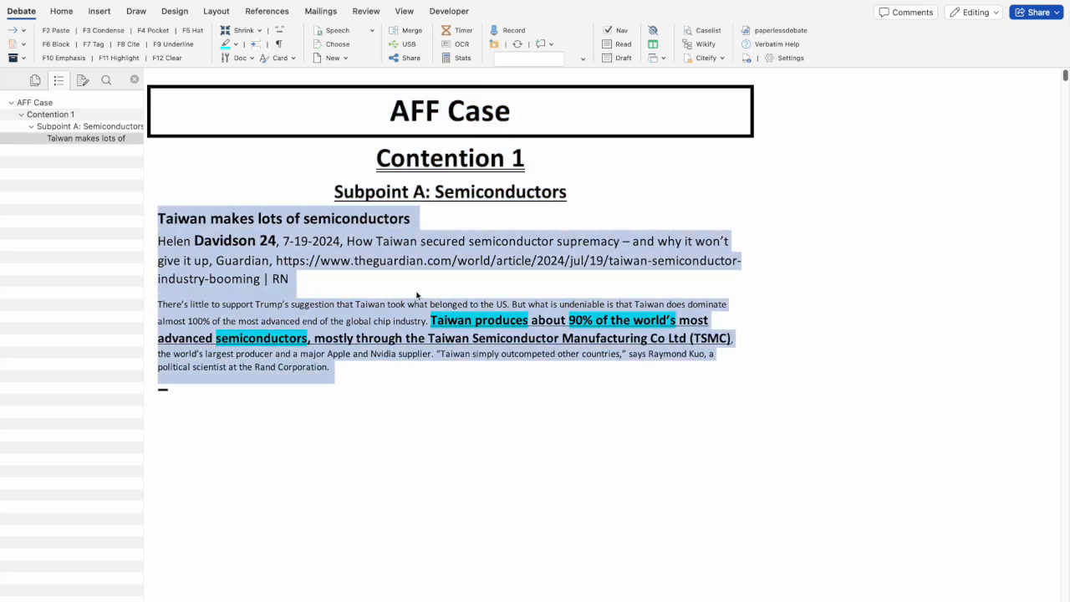
{"action": "left_click", "coordinate": [301, 286]}
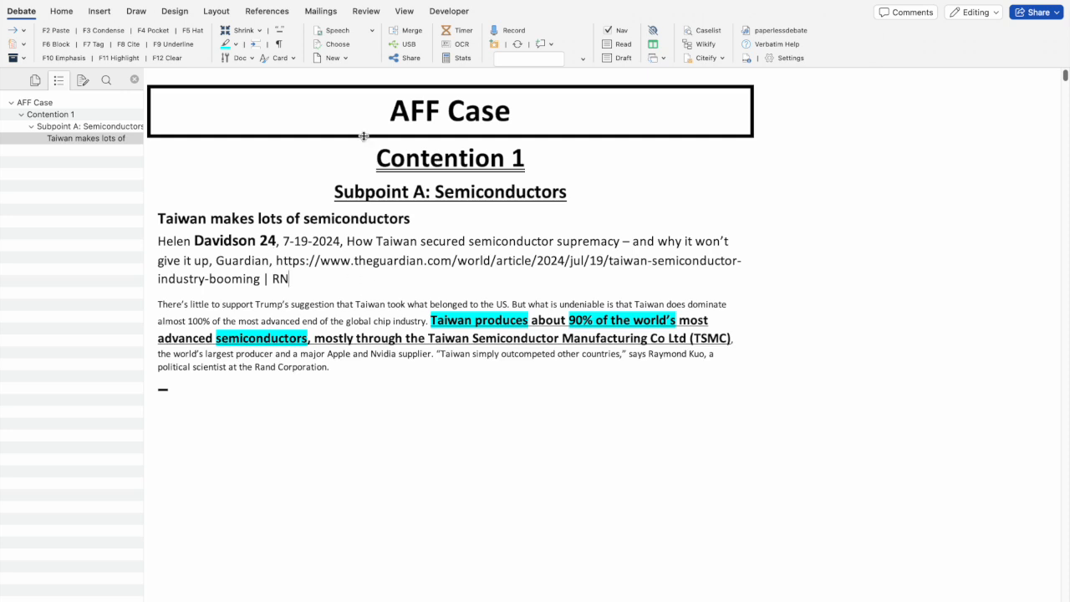
Step: Try to switch the document from Draft to Print Layout view
{"action": "scroll", "coordinate": [257, 145], "scroll_direction": "down", "scroll_amount": 5}
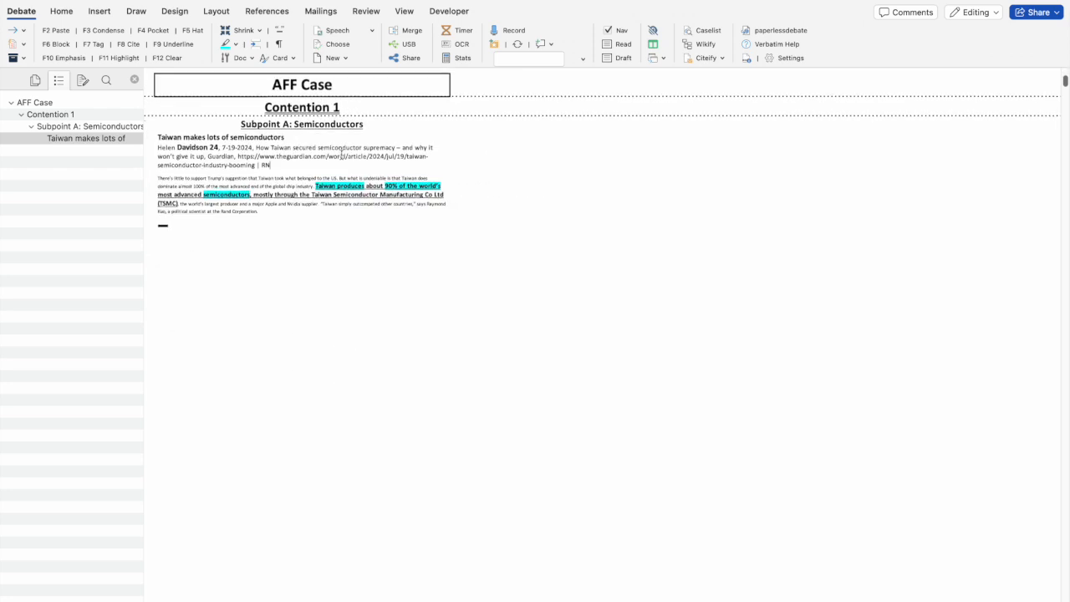
{"action": "scroll", "coordinate": [342, 210], "scroll_direction": "up", "scroll_amount": 5}
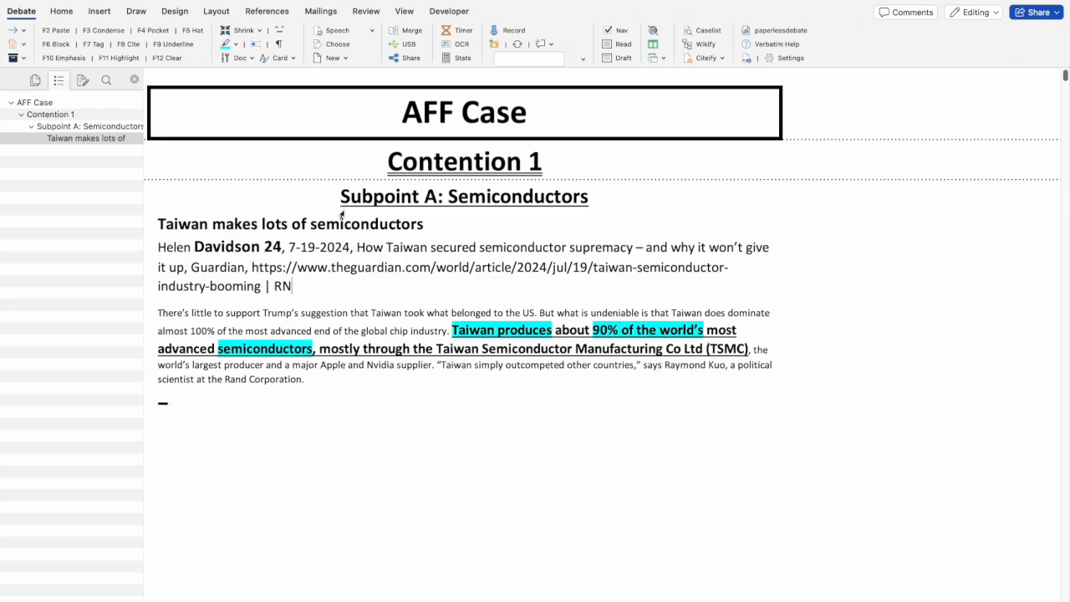
{"action": "scroll", "coordinate": [341, 215], "scroll_direction": "up", "scroll_amount": 1}
{"action": "left_click", "coordinate": [403, 12]}
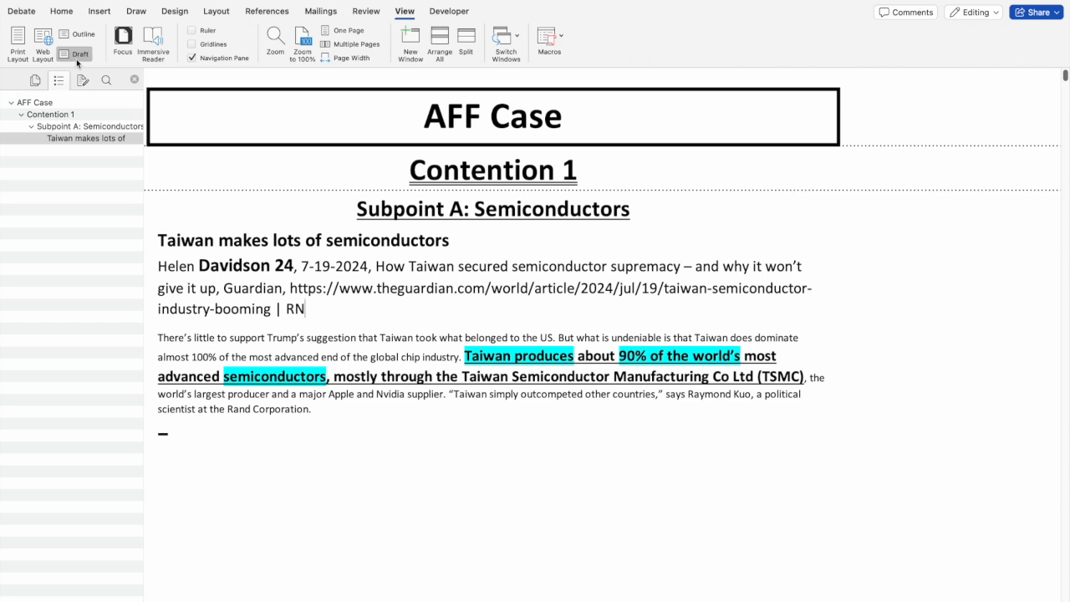
{"action": "left_click", "coordinate": [18, 44]}
{"action": "scroll", "coordinate": [552, 163], "scroll_direction": "up", "scroll_amount": 5}
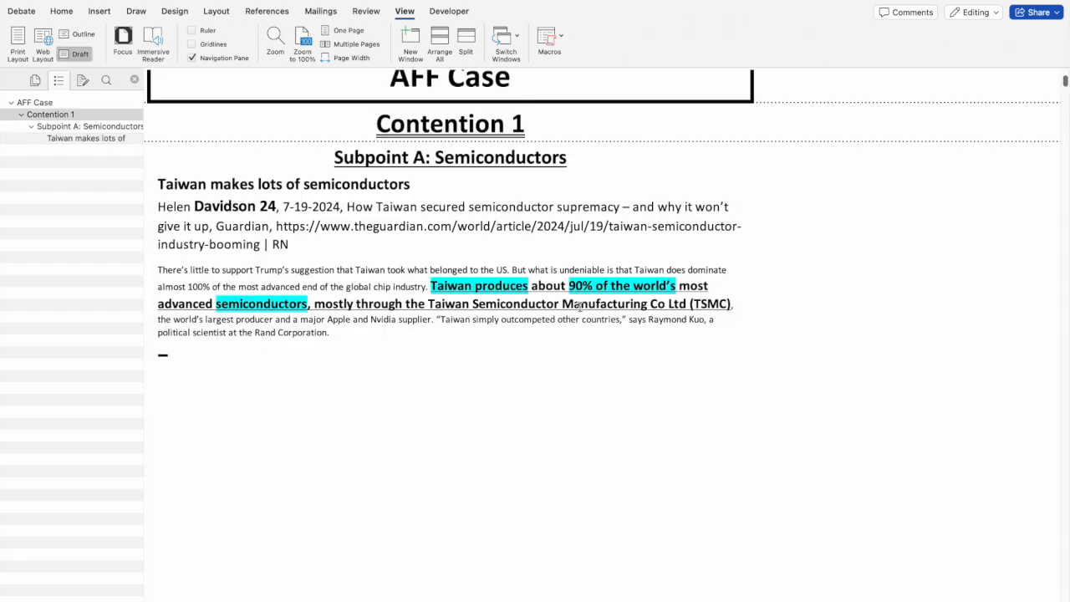